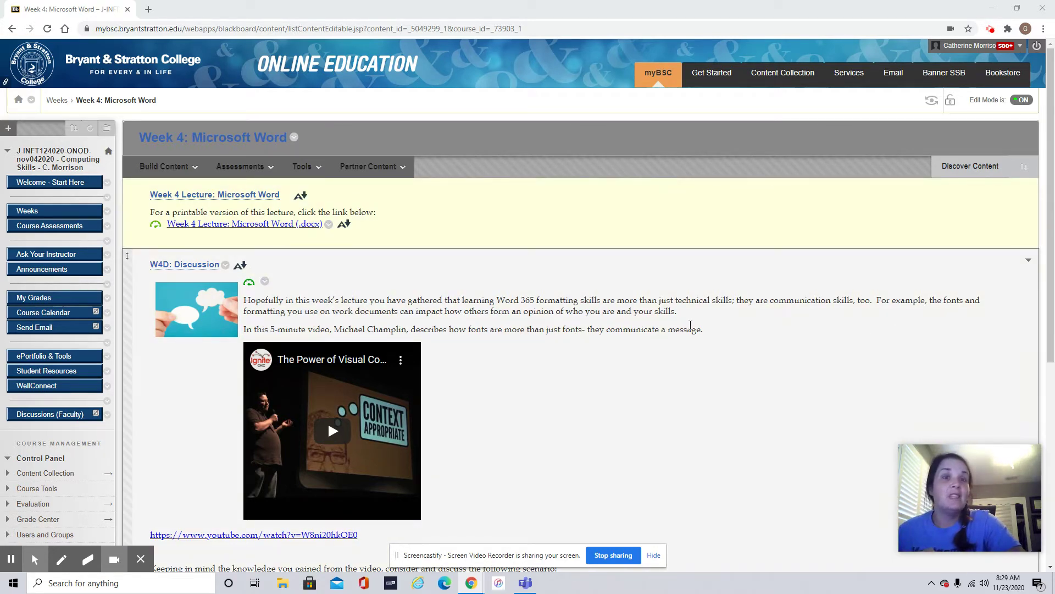
- Download the W4 Word Assessment and Directions document and open the W4 Assignment Sample PDF
scroll(690, 325, down, 5)
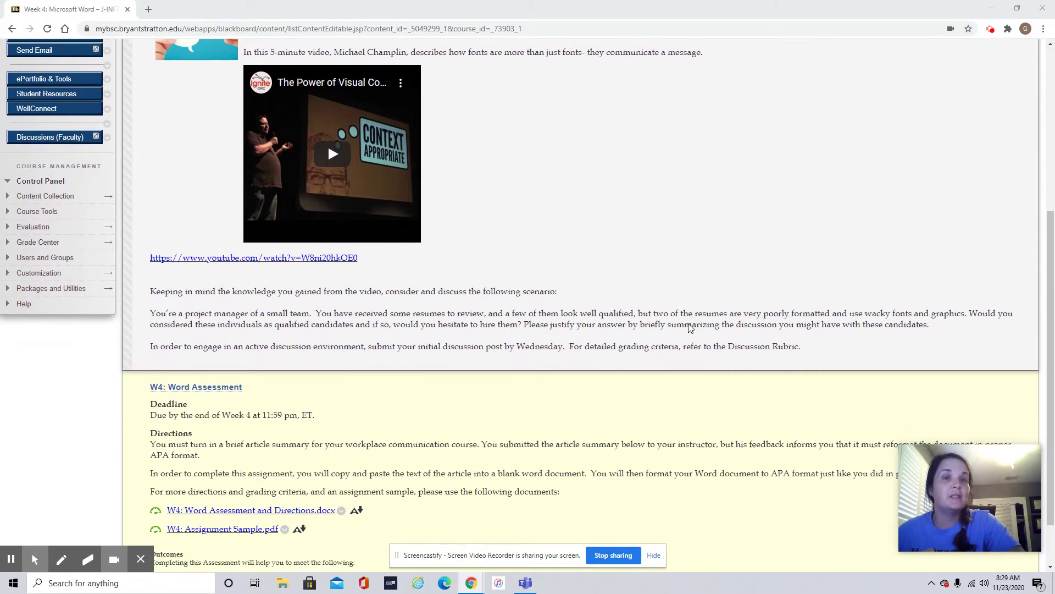
scroll(690, 328, down, 1)
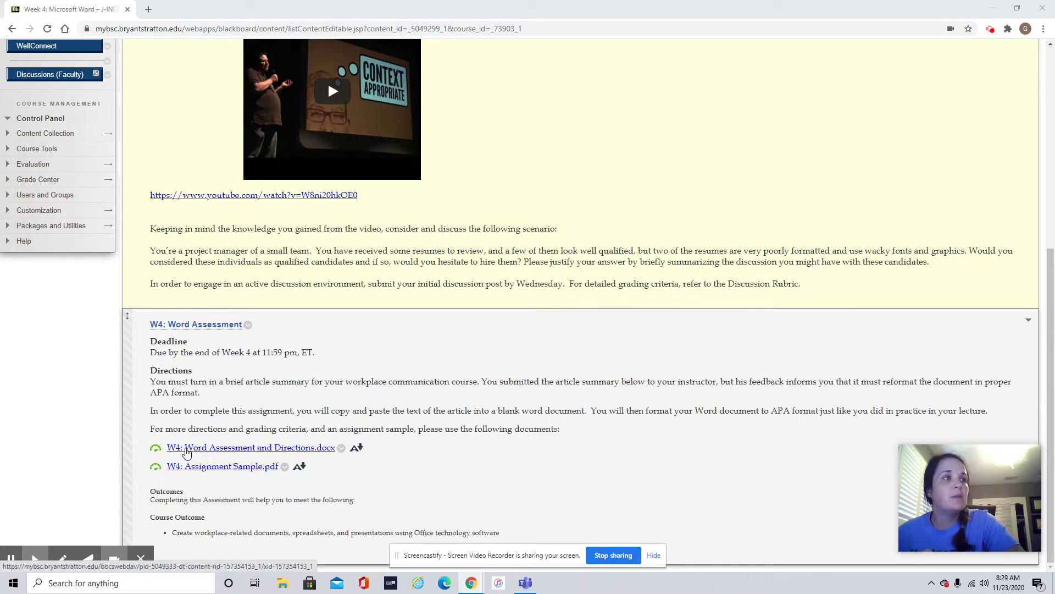
click(188, 451)
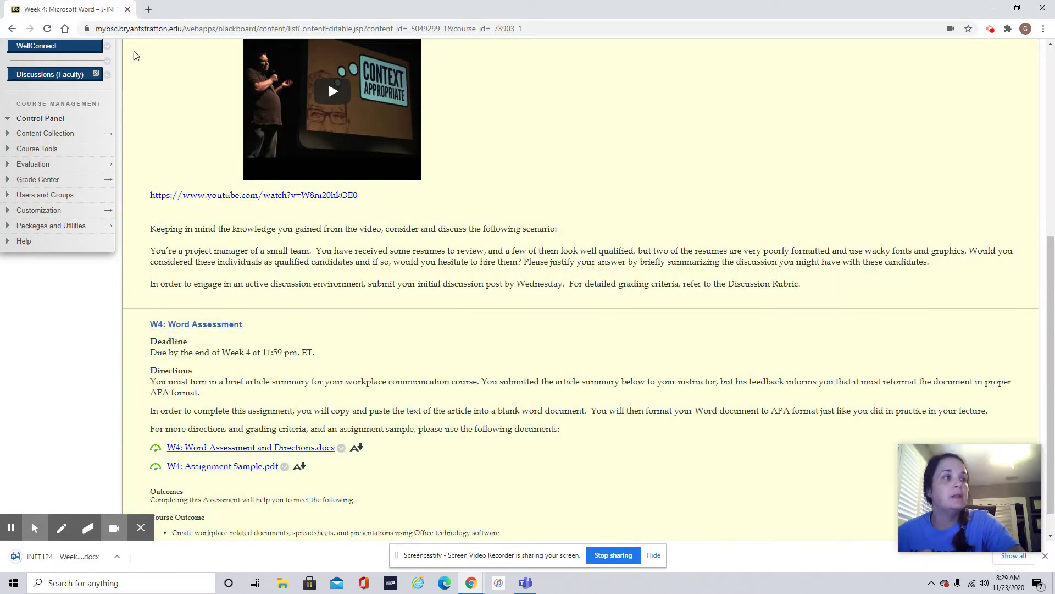
click(221, 471)
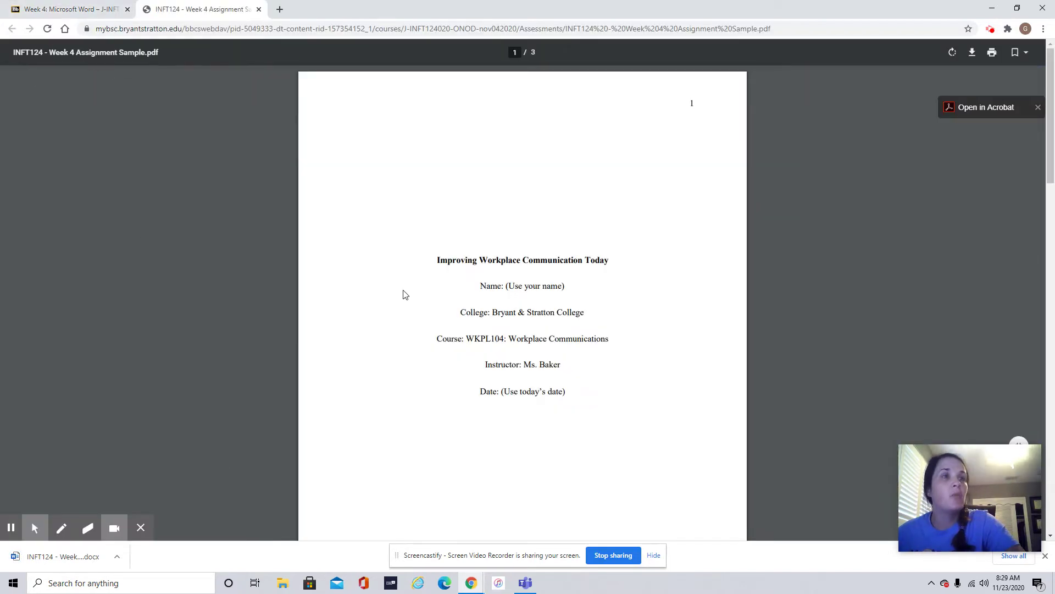
- Look through the three-page APA sample PDF, then return to the Week 4 course page
scroll(405, 294, down, 12)
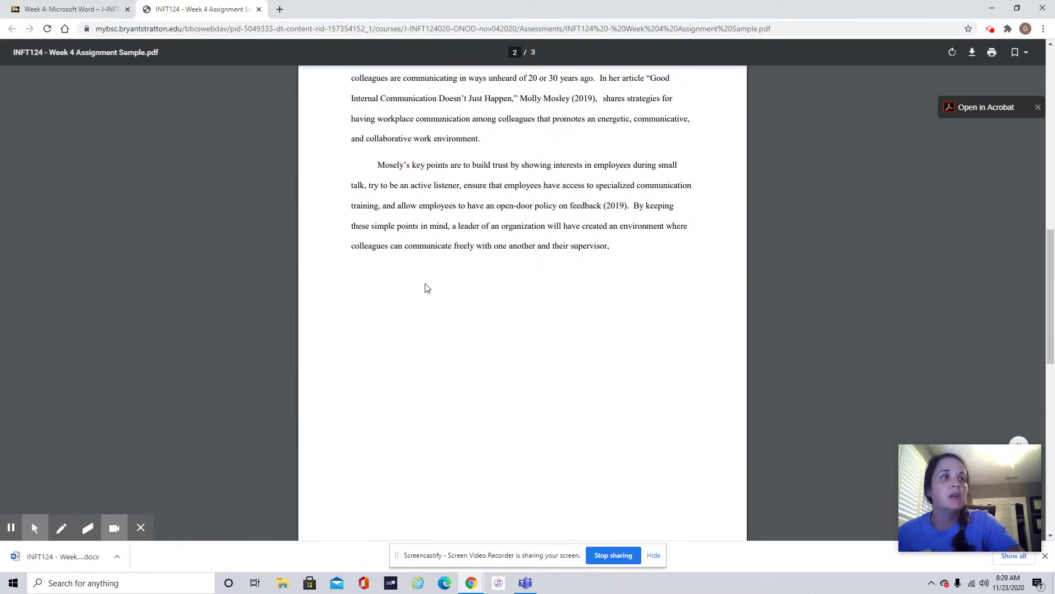
scroll(427, 288, down, 7)
scroll(427, 287, up, 9)
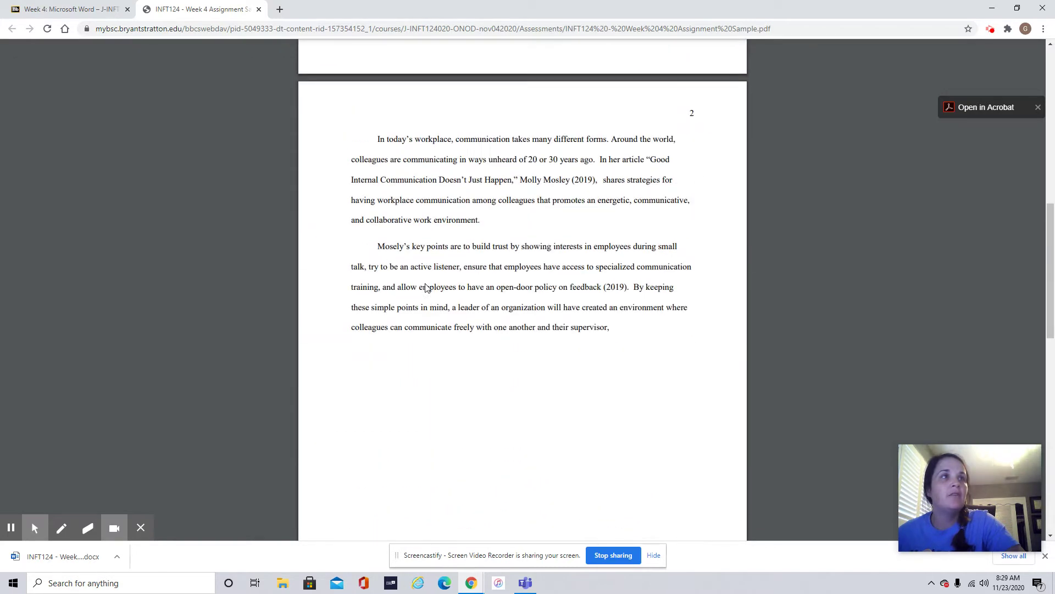
scroll(427, 287, up, 10)
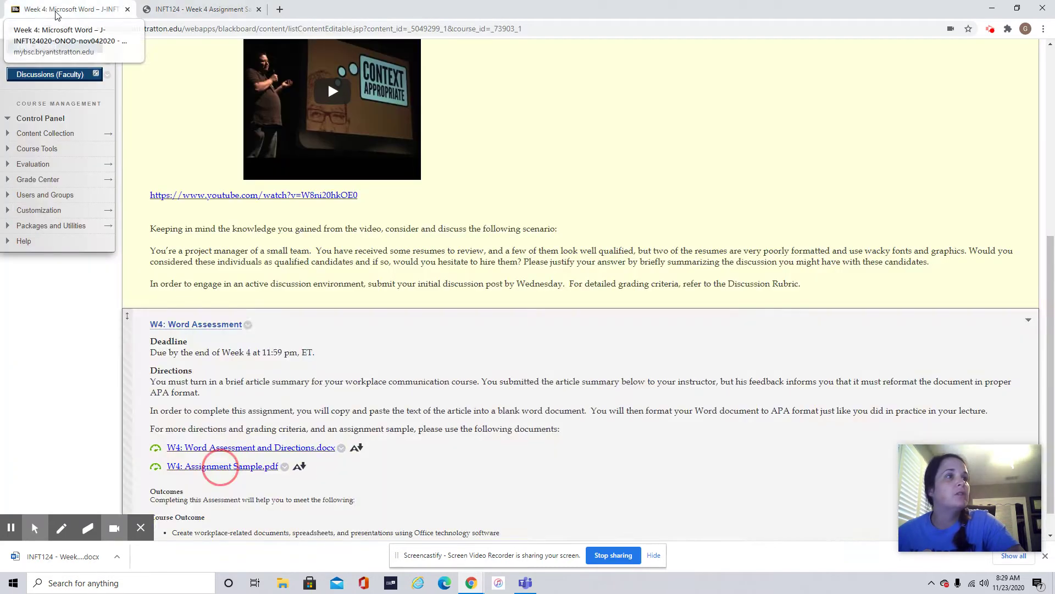
click(49, 6)
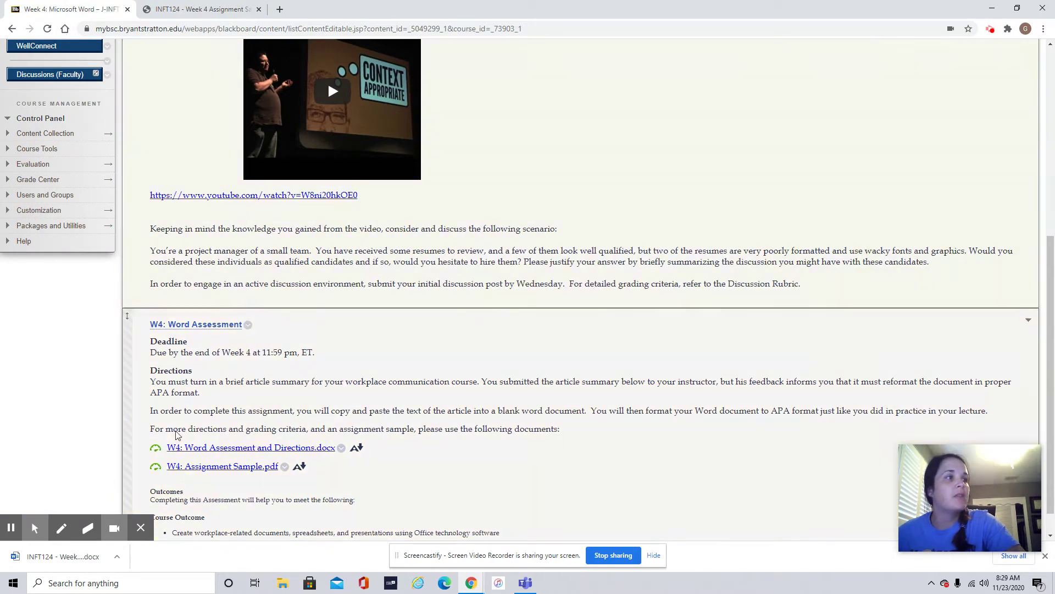
click(117, 560)
- Open the downloaded directions document and copy the cover-page, paper and reference text
click(144, 499)
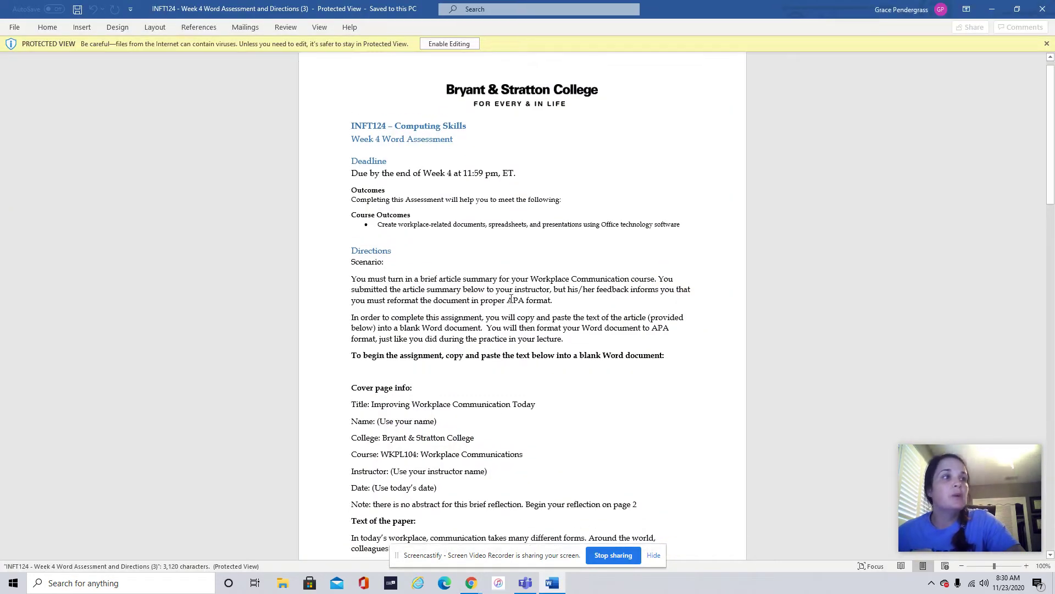
scroll(511, 299, down, 3)
drag(352, 285, 566, 457)
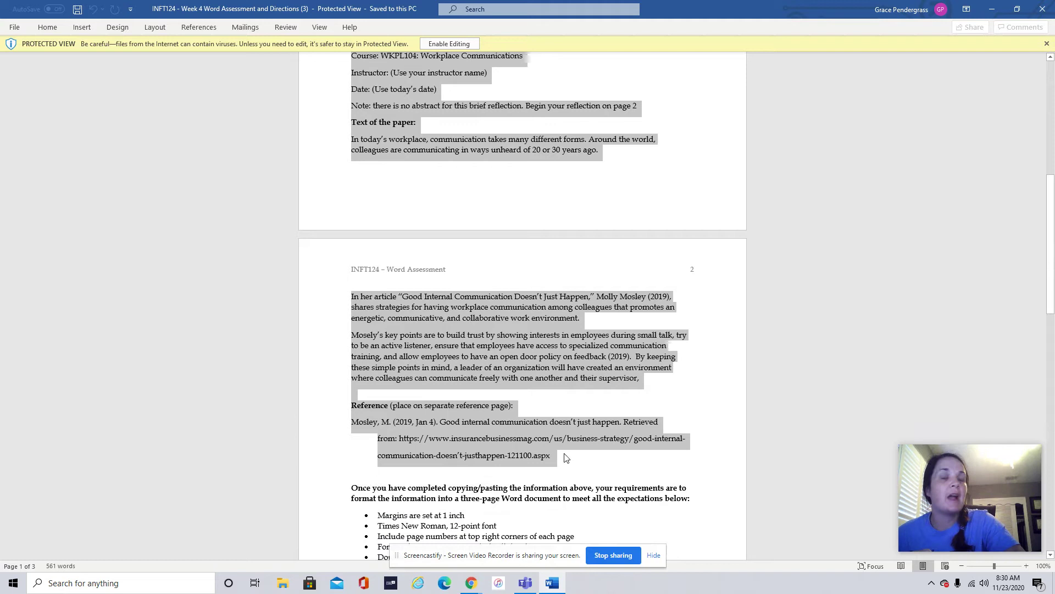
right_click(470, 454)
click(511, 297)
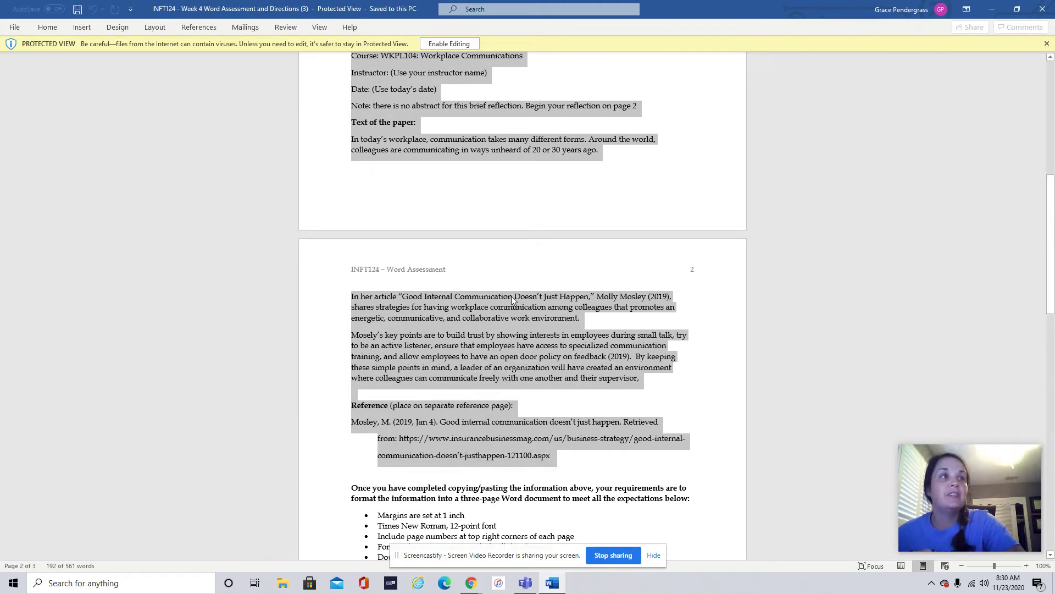
- Create a new blank document and paste the copied text as text only
click(14, 28)
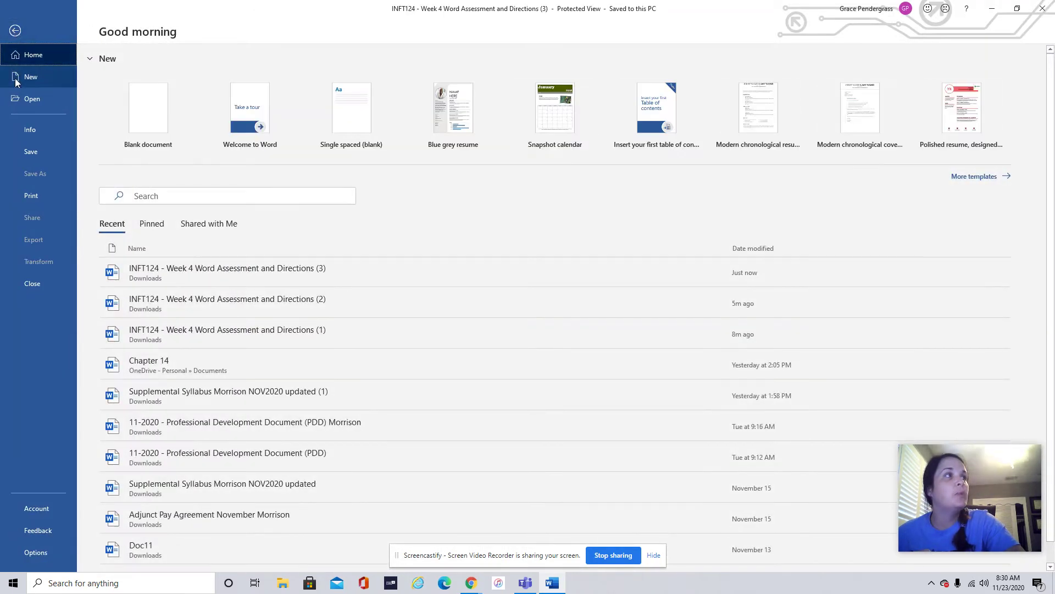
click(146, 121)
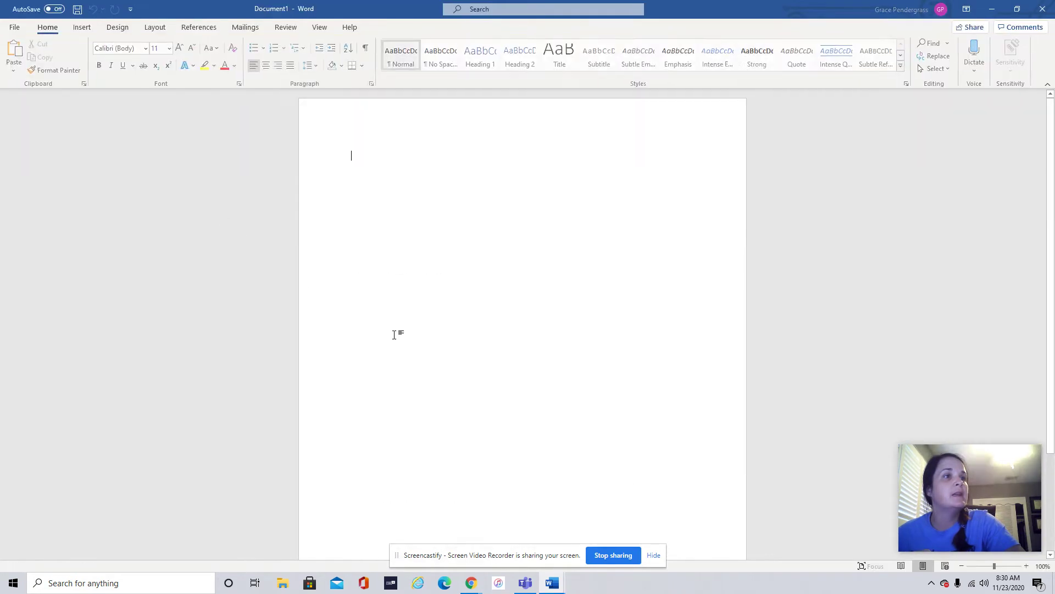
right_click(387, 220)
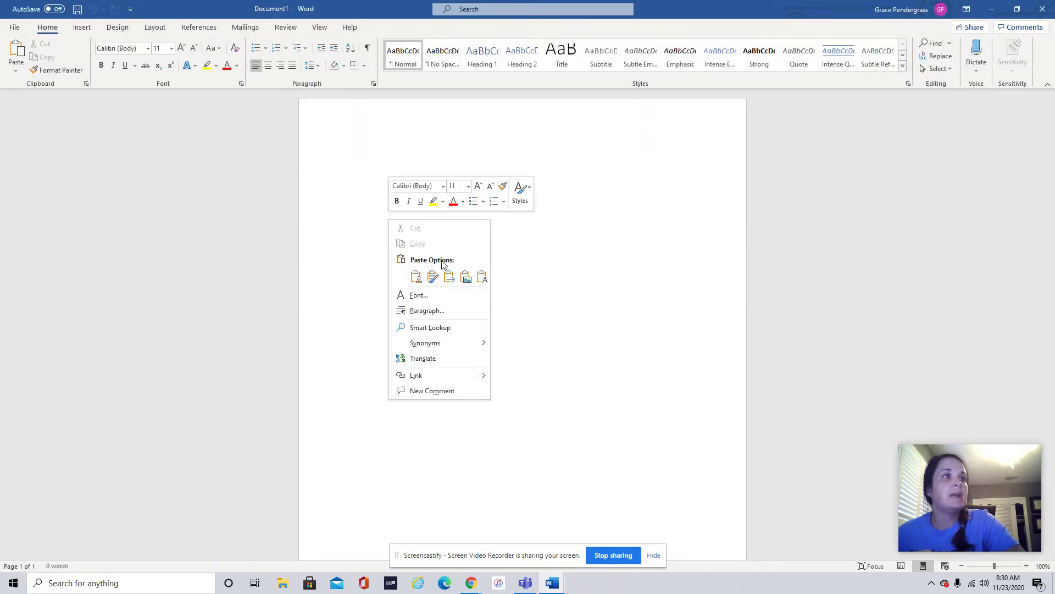
click(482, 276)
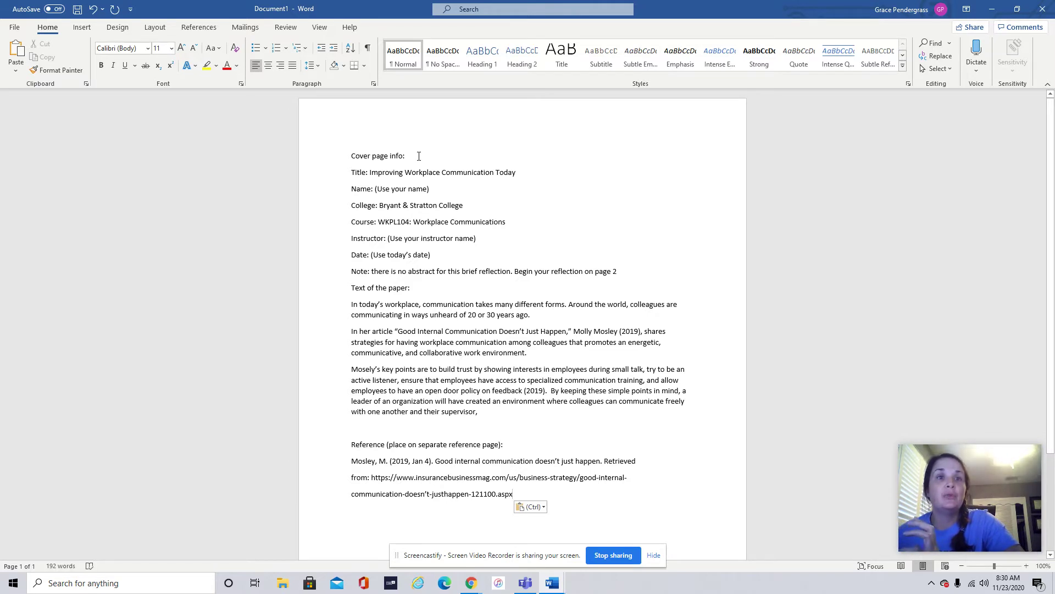
- Remove the 'Cover page info', Title, Name, College and Date labels from the cover lines
drag(417, 155, 354, 157)
key(Delete)
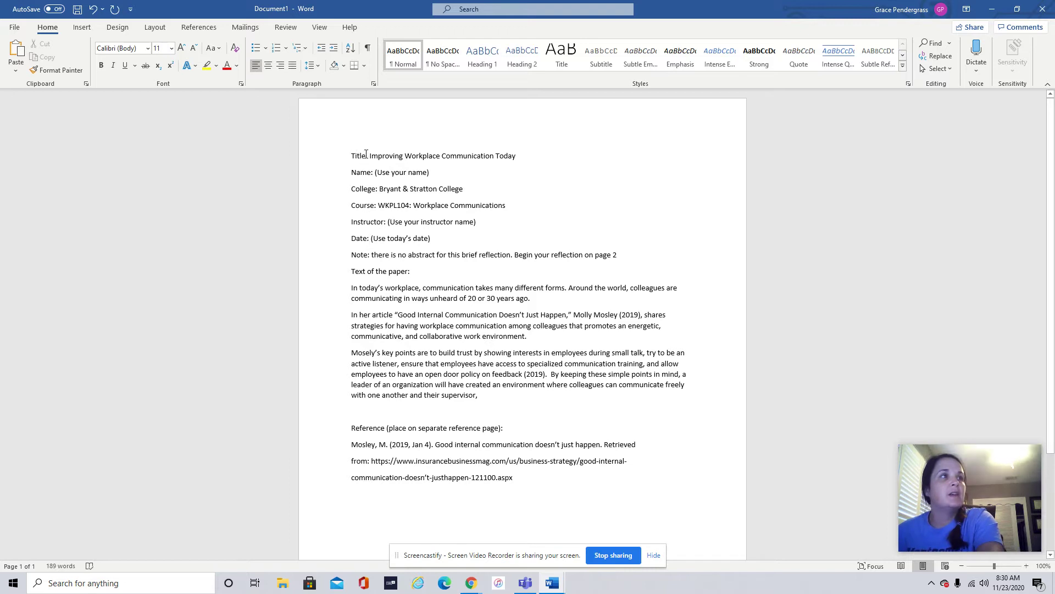
double_click(362, 156)
key(Delete)
key(Delete)
key(Delete)
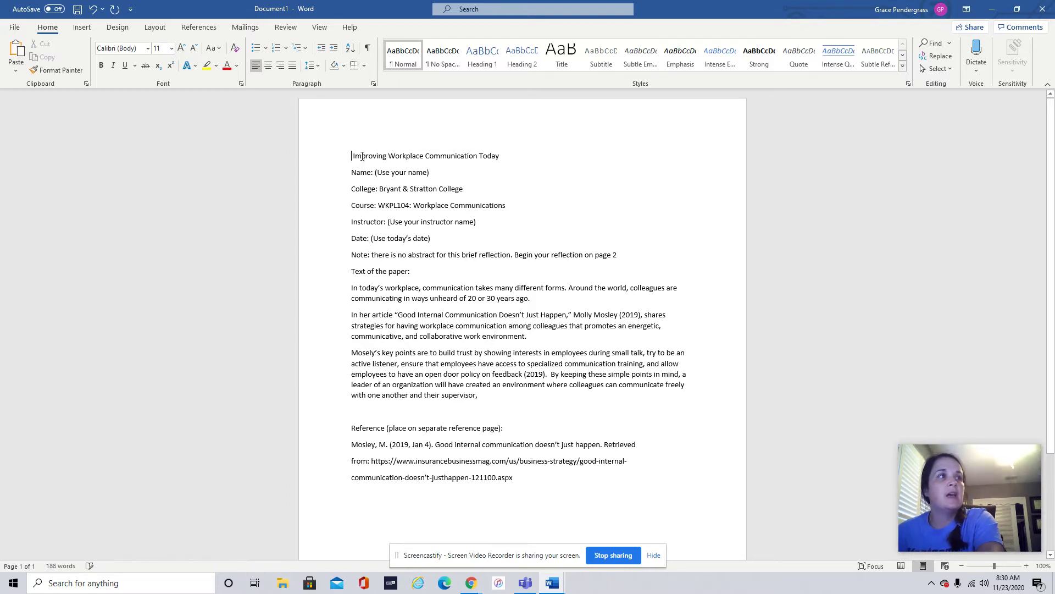
double_click(362, 172)
shift+click(429, 172)
click(376, 172)
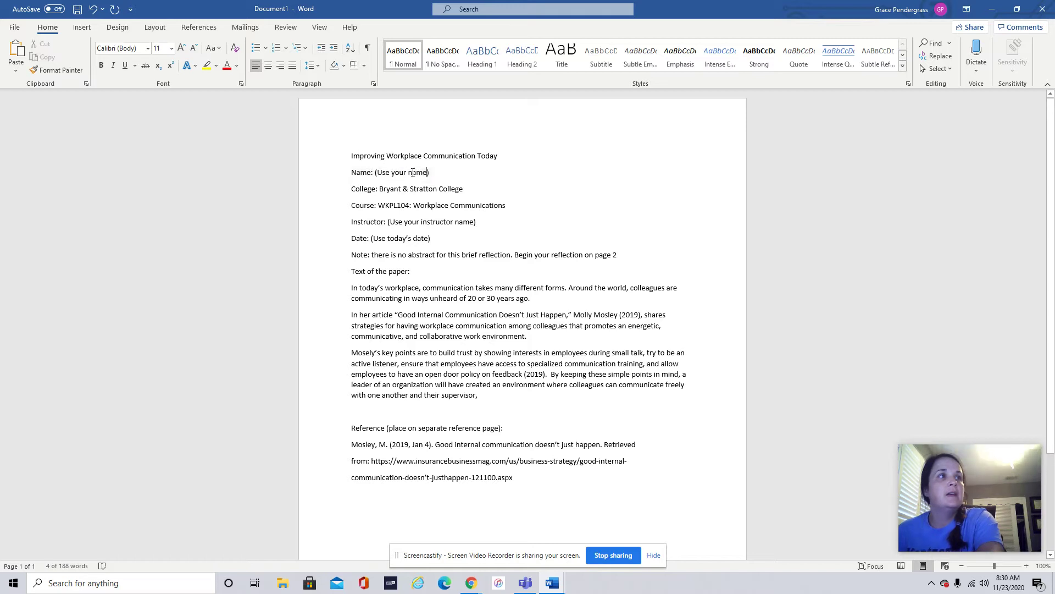
drag(376, 172, 350, 172)
key(Delete)
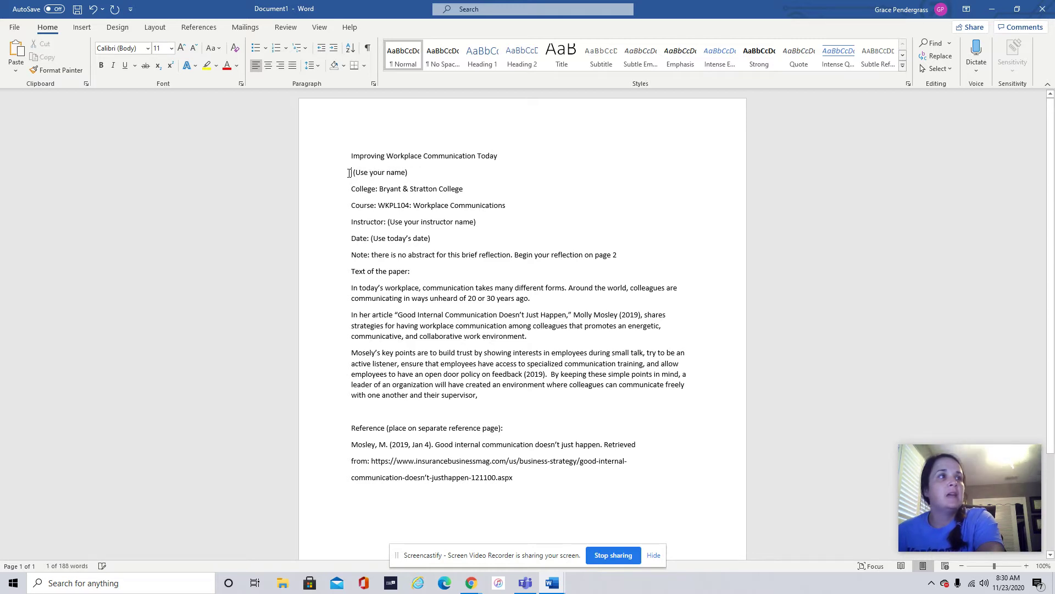
key(Delete)
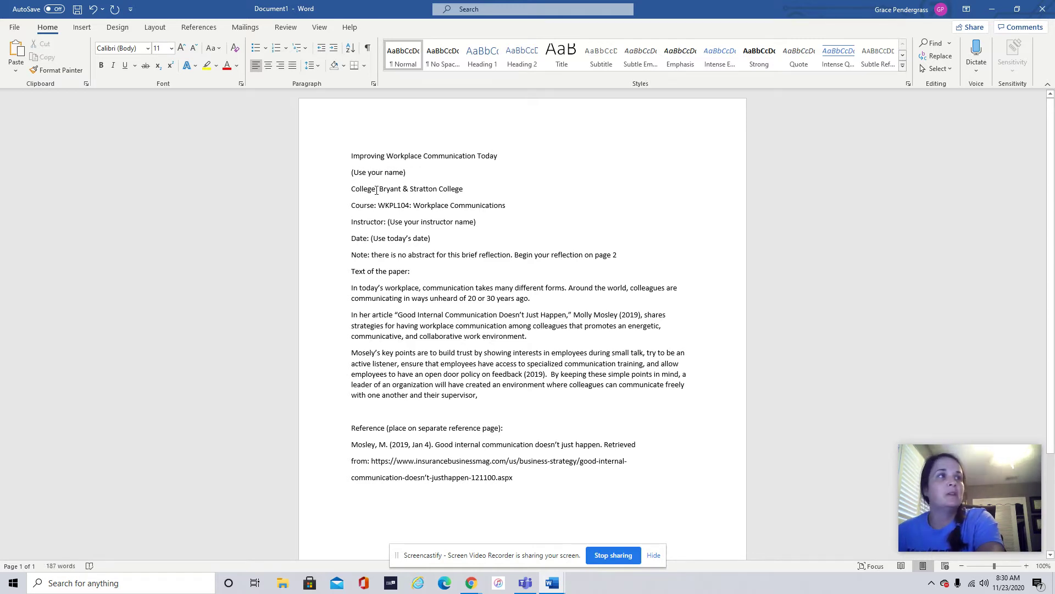
drag(376, 190, 352, 239)
key(Delete)
key(Delete)
key(Delete)
key(Delete)
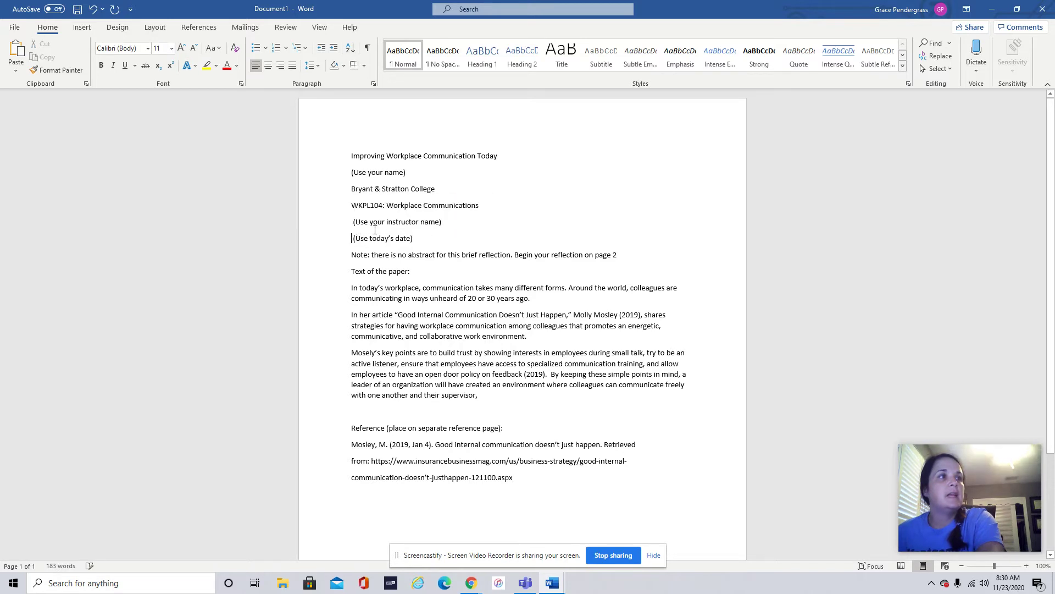
key(Delete)
- Fill in the student's and instructor's names, date November 23, 2020, and delete the abstract note
drag(409, 174, 351, 172)
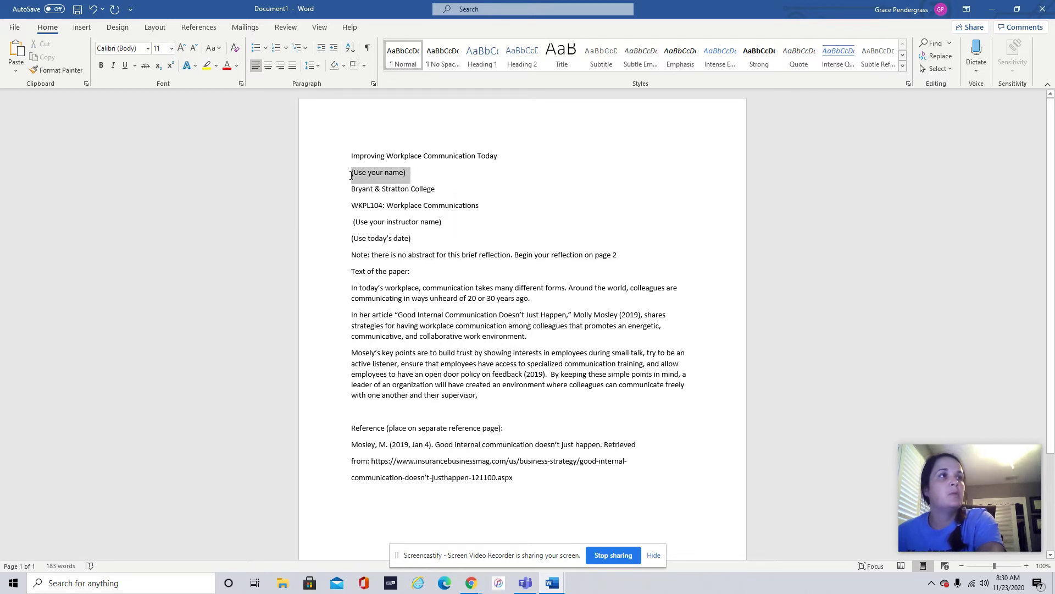
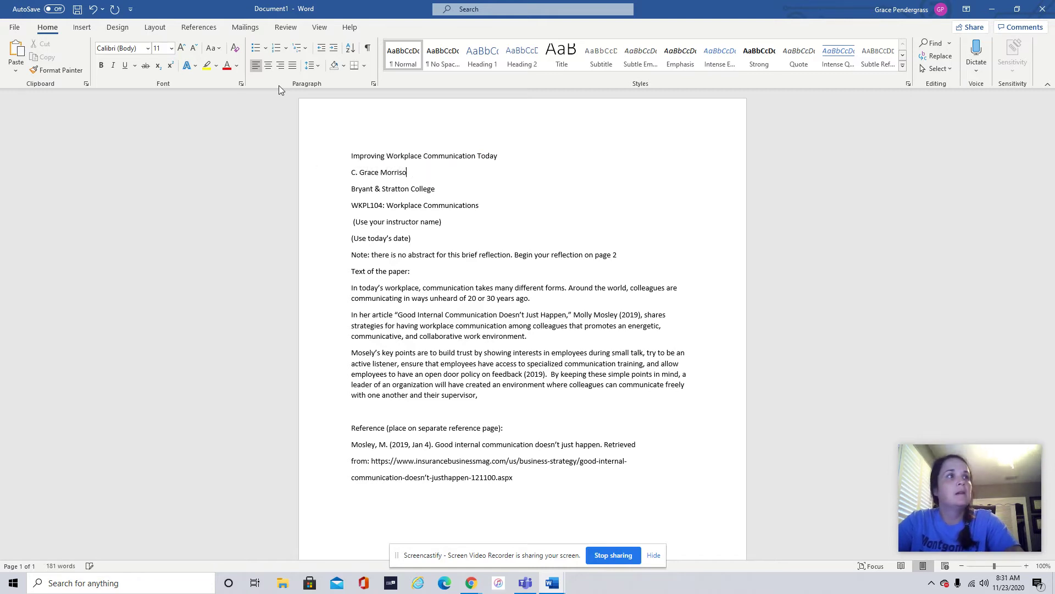
triple_click(401, 224)
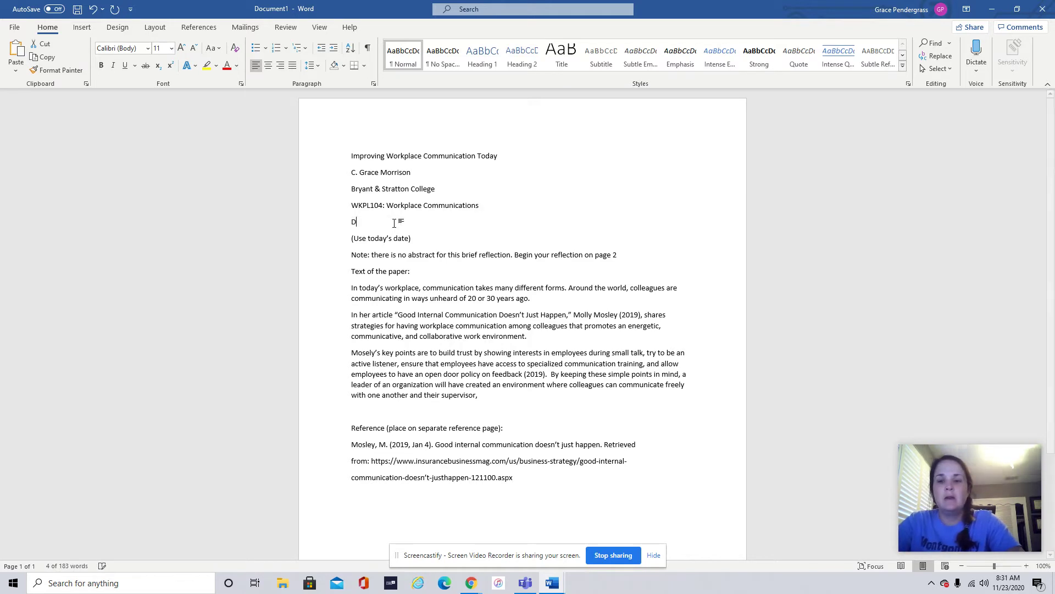
text(Jon)
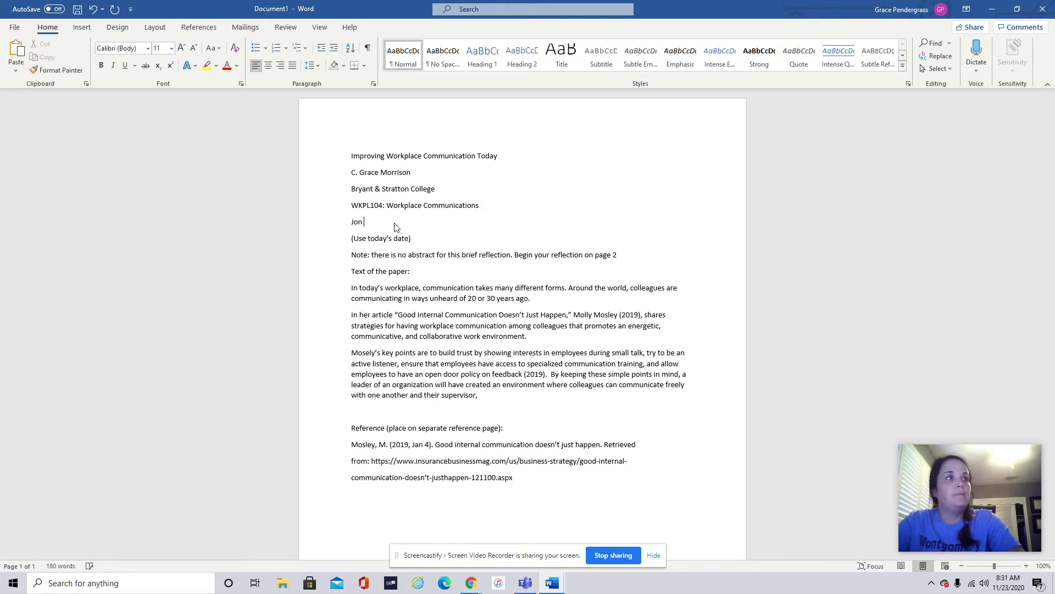
text( Doe)
click(337, 240)
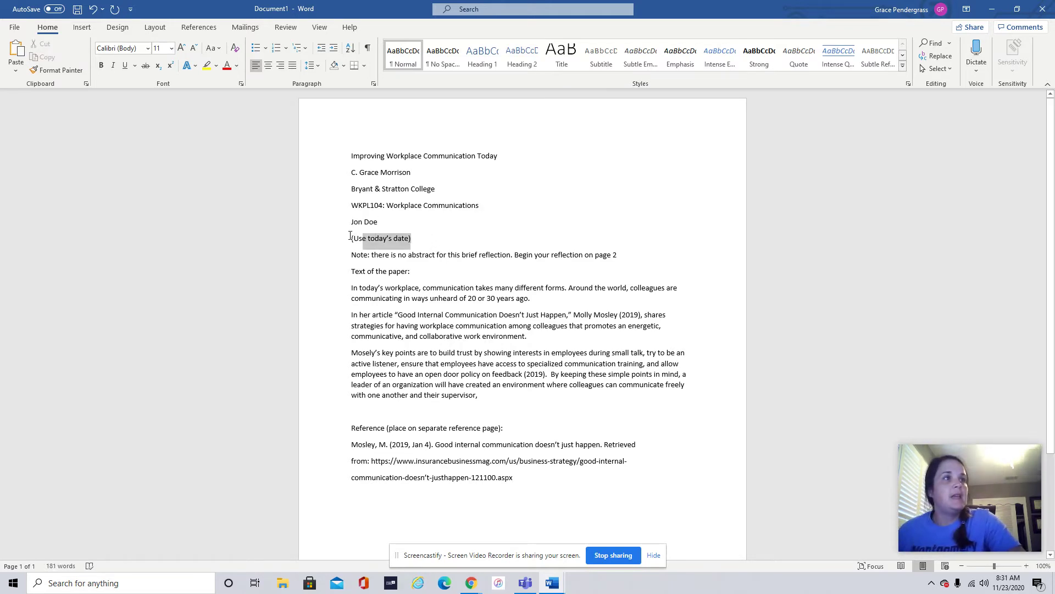
text(Novem)
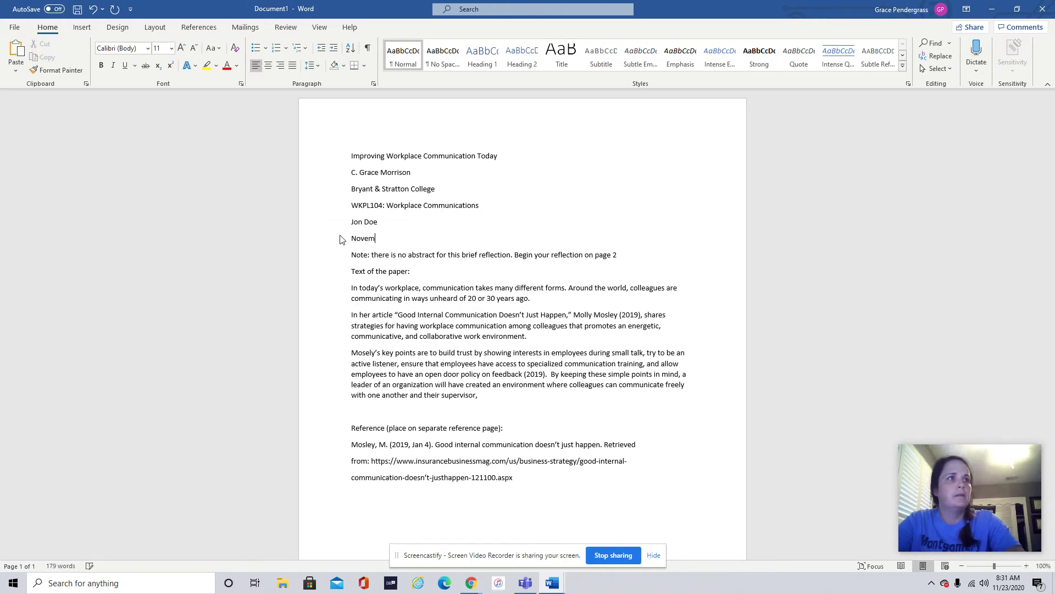
text(ebber 23)
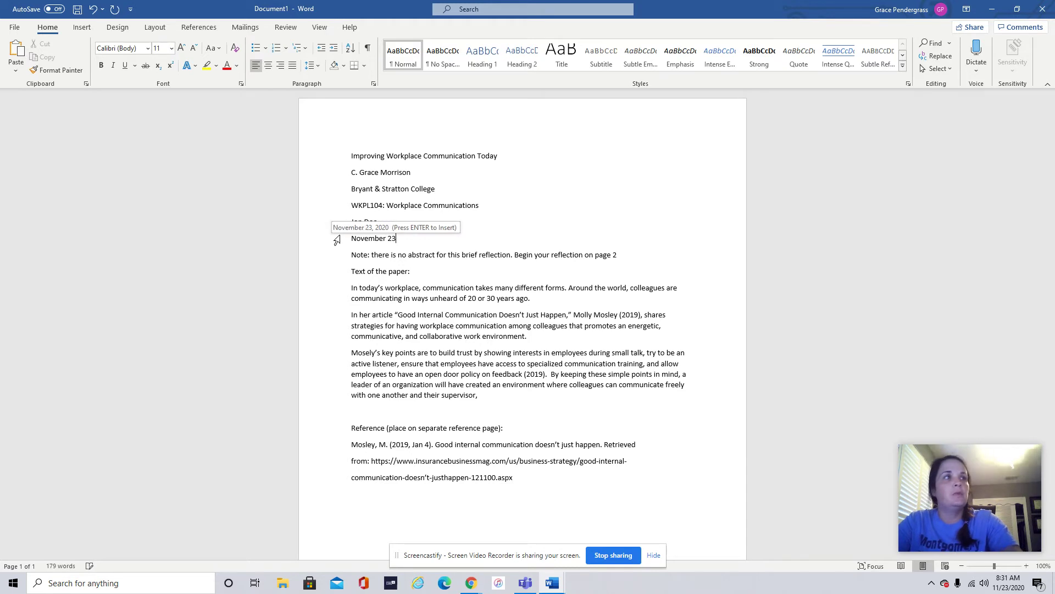
key(Return)
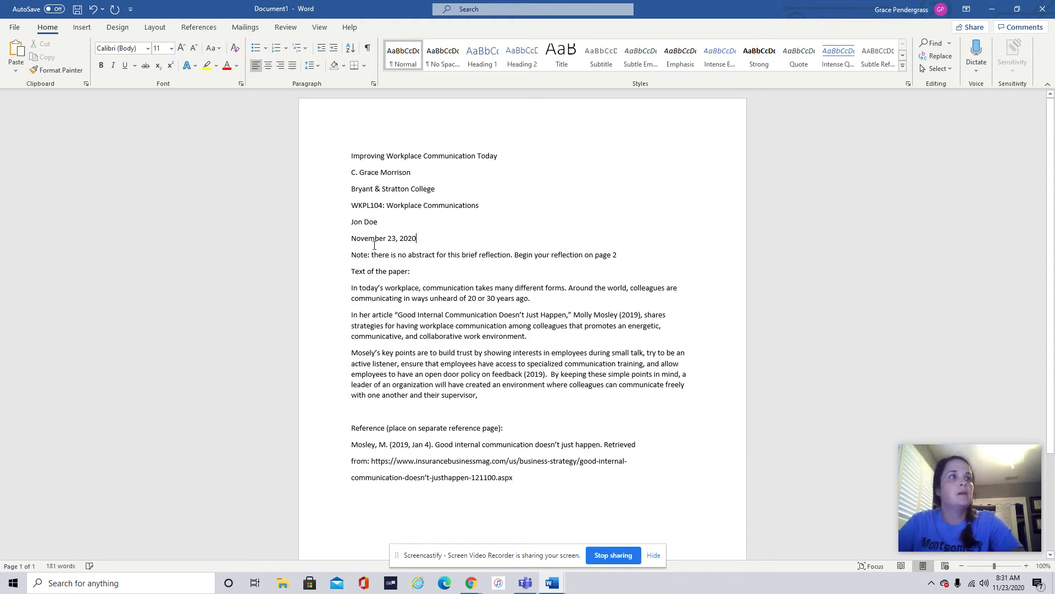
drag(620, 257, 329, 256)
key(Delete)
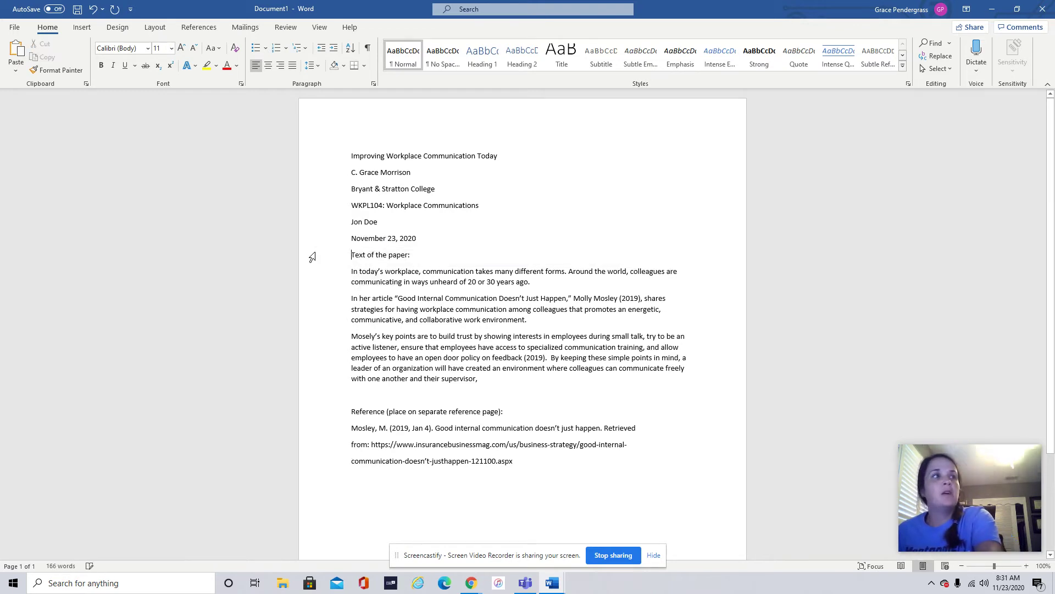
- Start the paper's body on a new page and delete the 'Text of the paper:' label
click(81, 27)
click(66, 51)
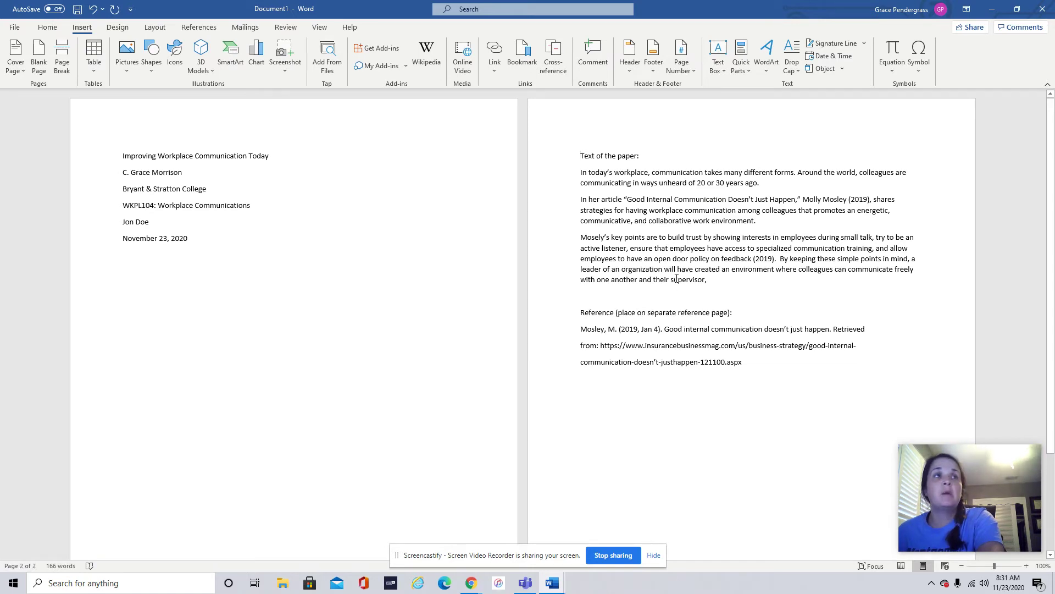
drag(658, 158, 559, 159)
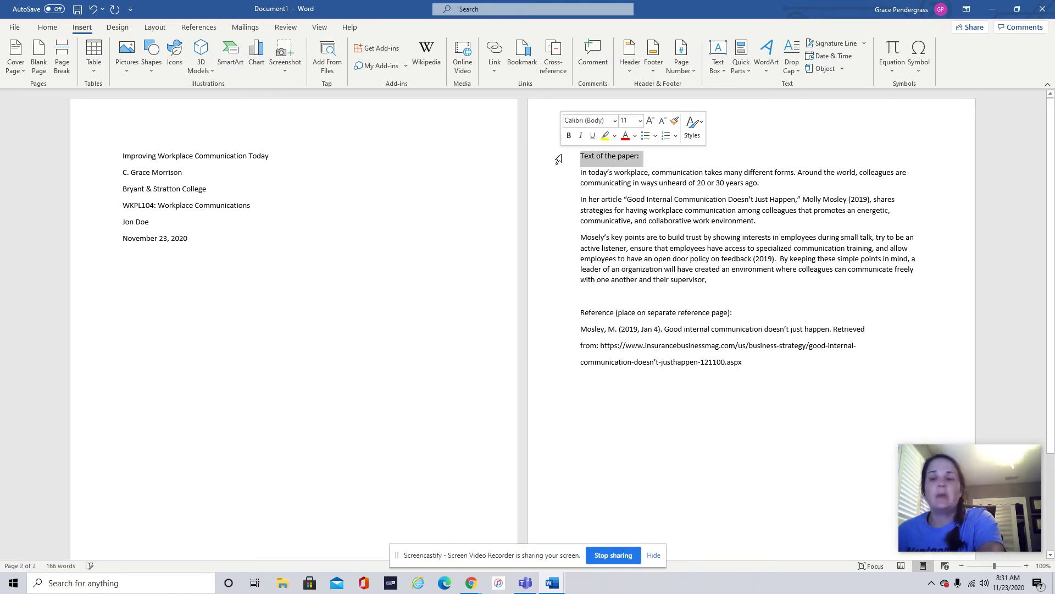
key(BackSpace)
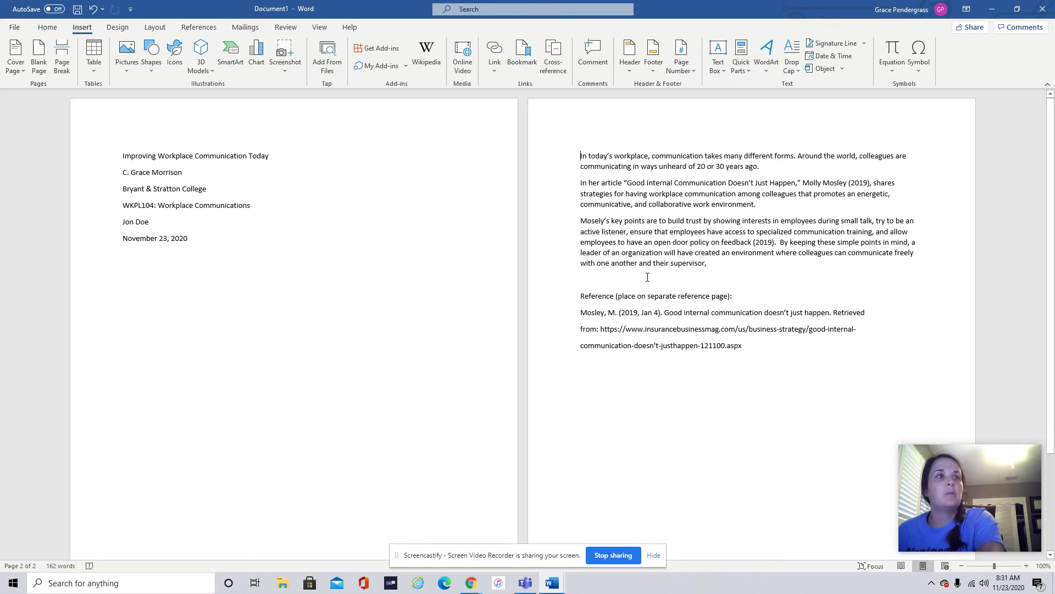
- Move the Reference section onto its own page and delete the reference-page note
click(647, 277)
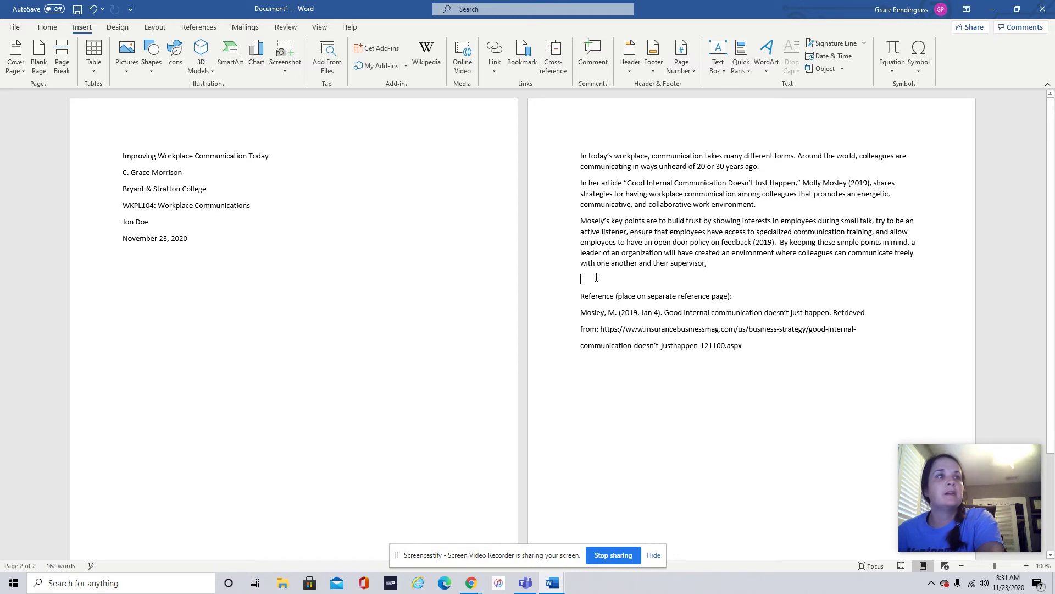
click(61, 55)
scroll(324, 344, down, 2)
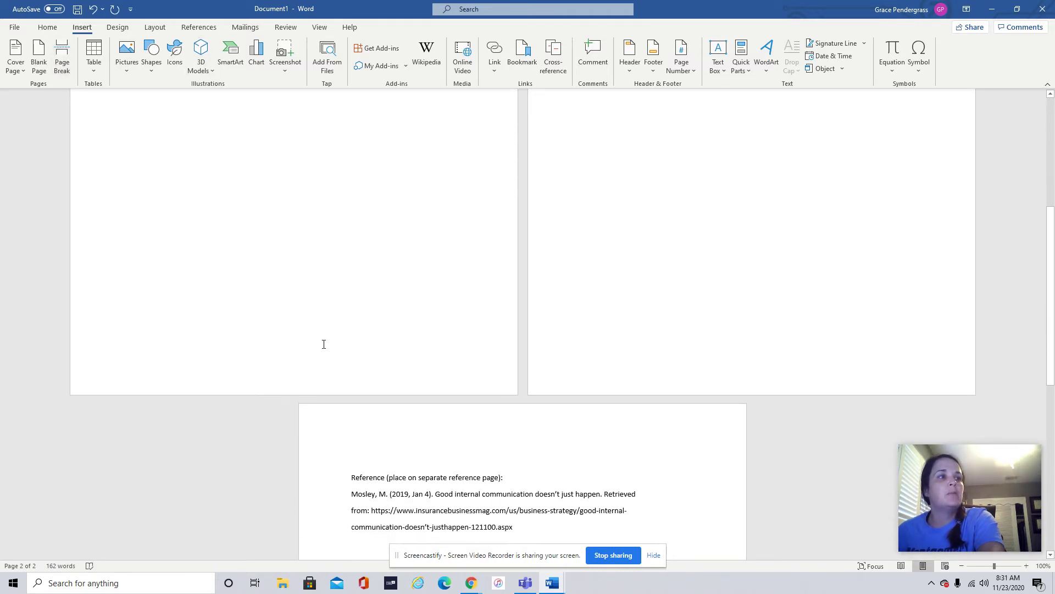
key(Delete)
drag(500, 460, 386, 462)
key(BackSpace)
key(BackSpace)
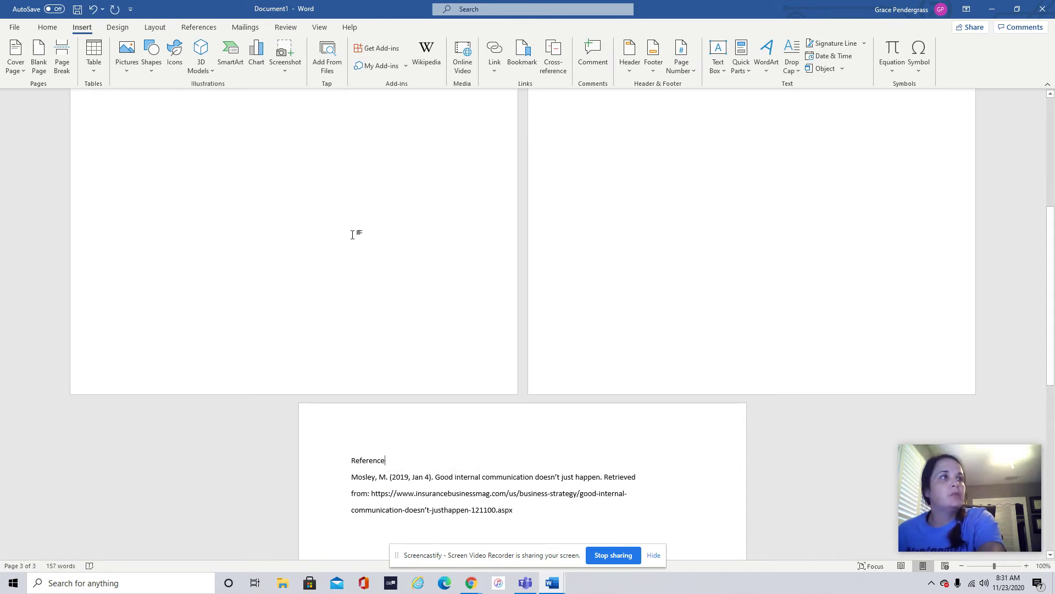
scroll(278, 302, up, 5)
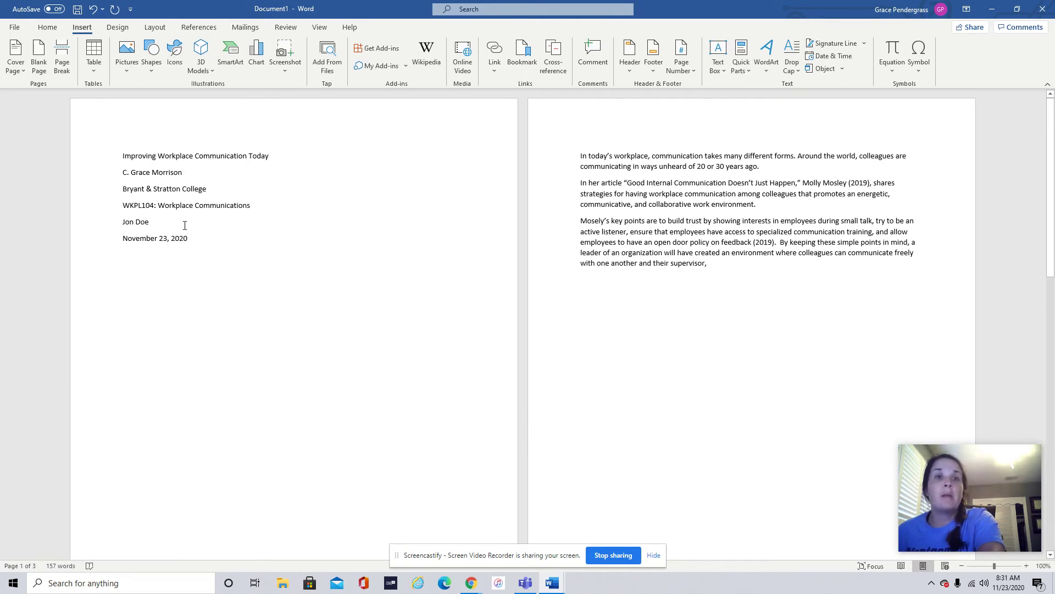
- Apply Times New Roman at 12 pt to all text on the title, body and reference pages
drag(123, 152, 673, 495)
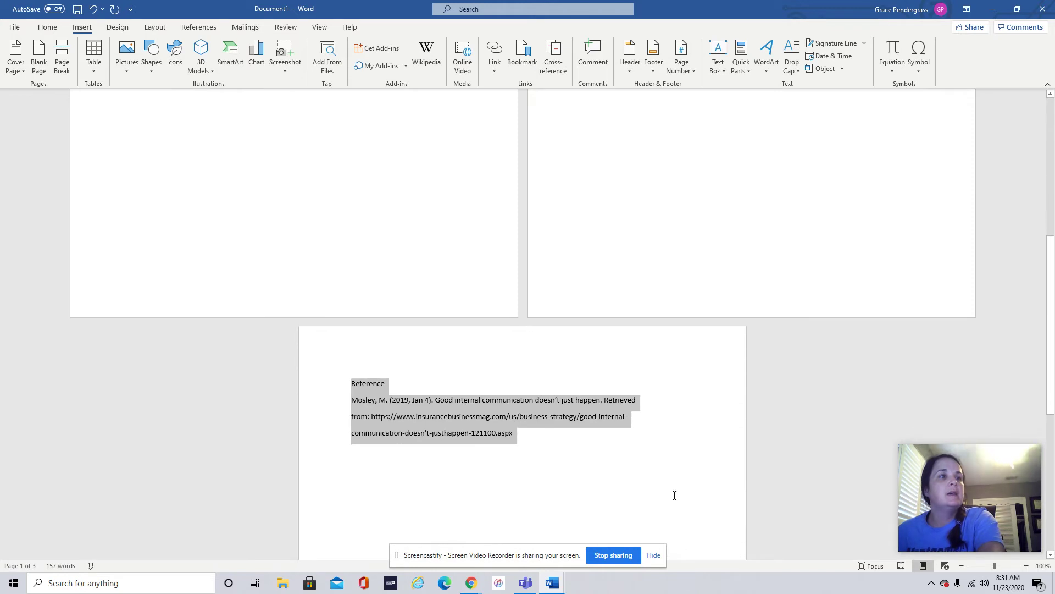
click(47, 27)
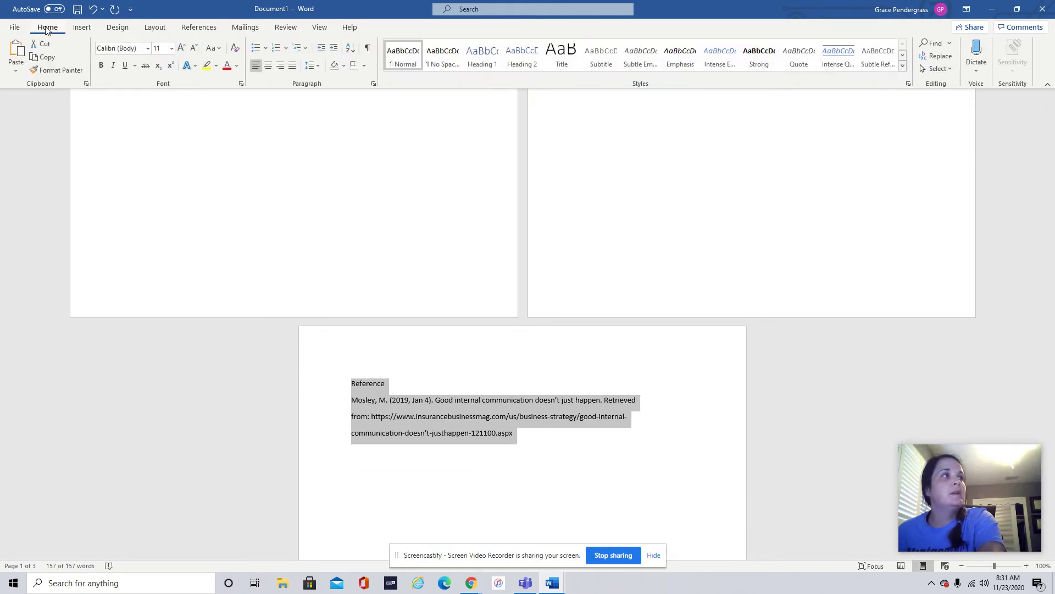
click(147, 48)
click(144, 126)
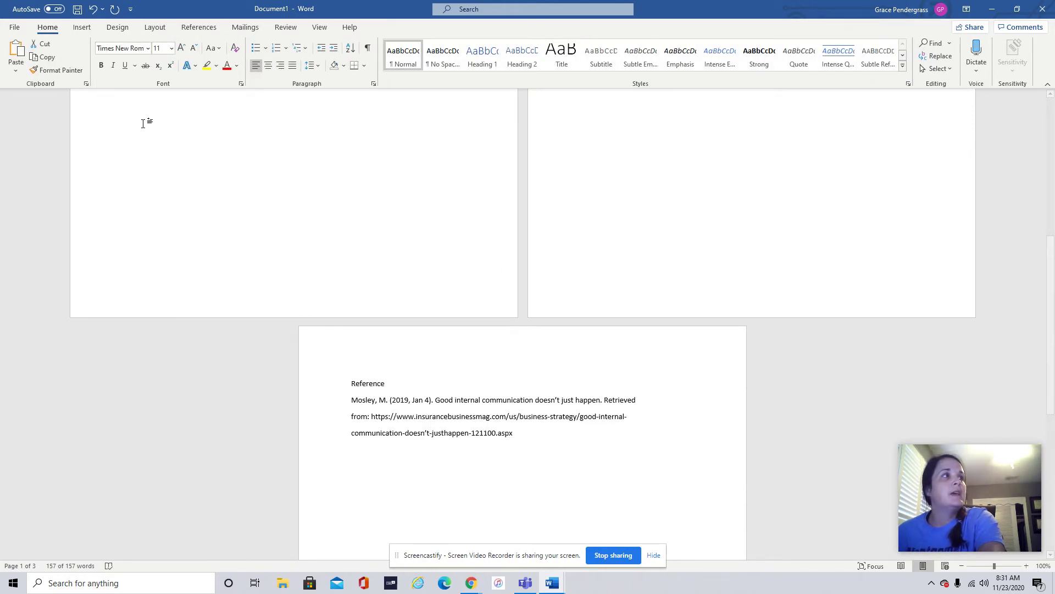
click(171, 50)
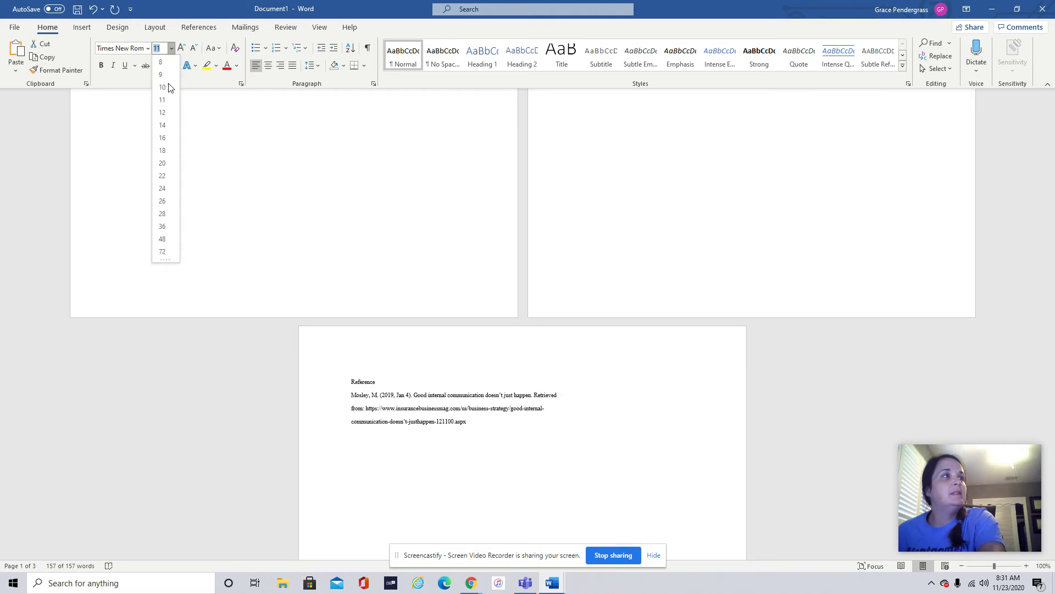
click(166, 111)
scroll(460, 262, up, 7)
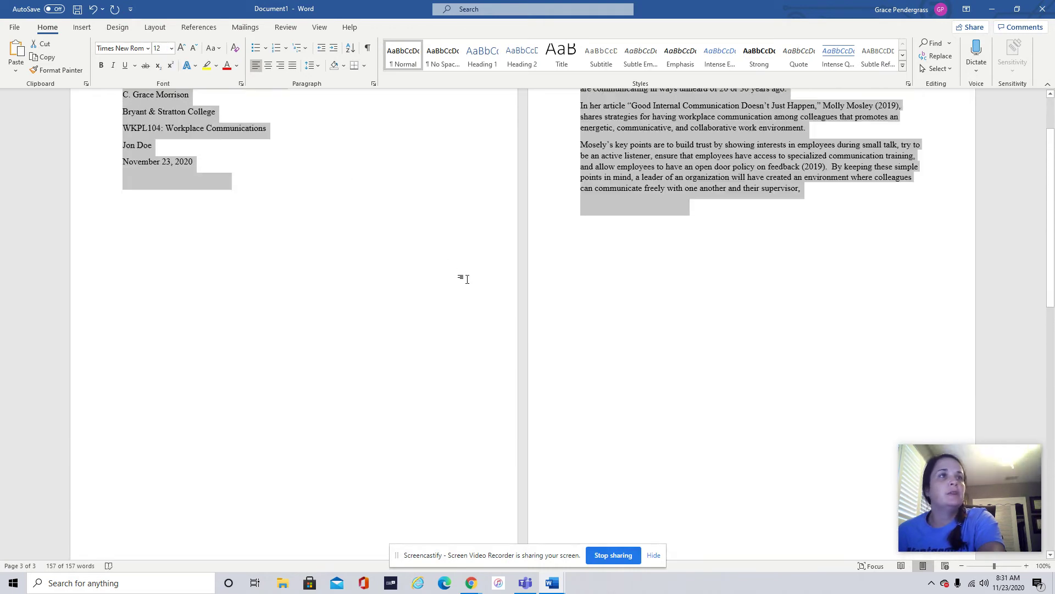
click(339, 269)
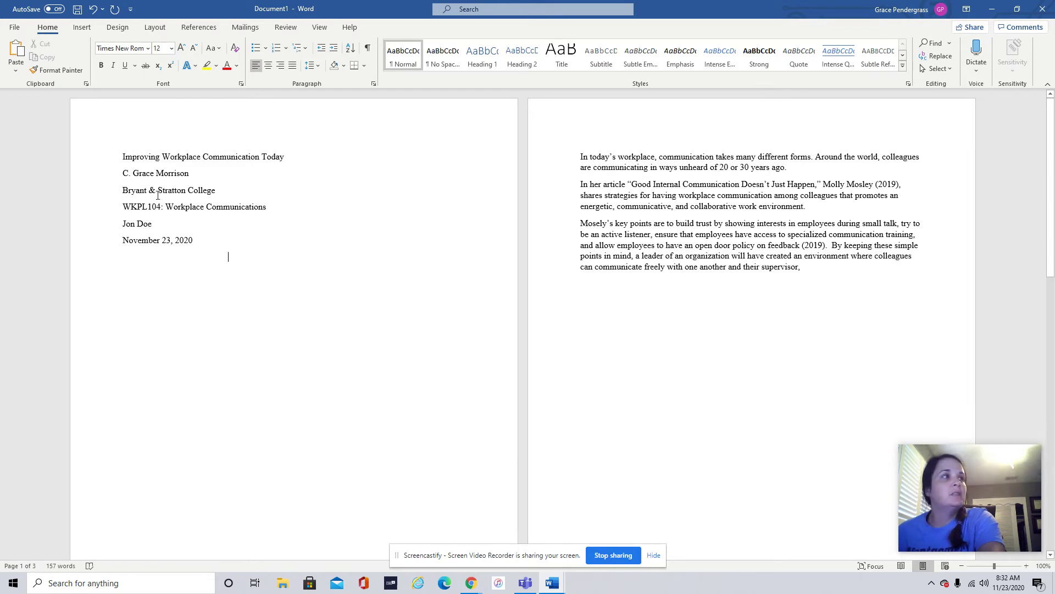
- In the Paragraph dialog, give all text Double line spacing and 0 pt spacing after
drag(119, 156, 537, 487)
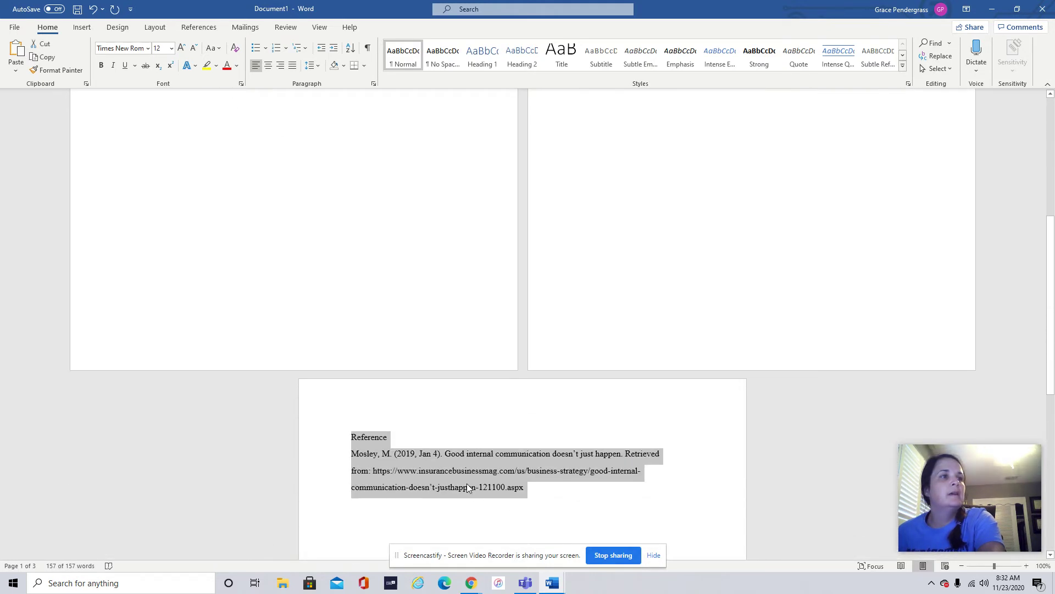
right_click(464, 472)
click(501, 383)
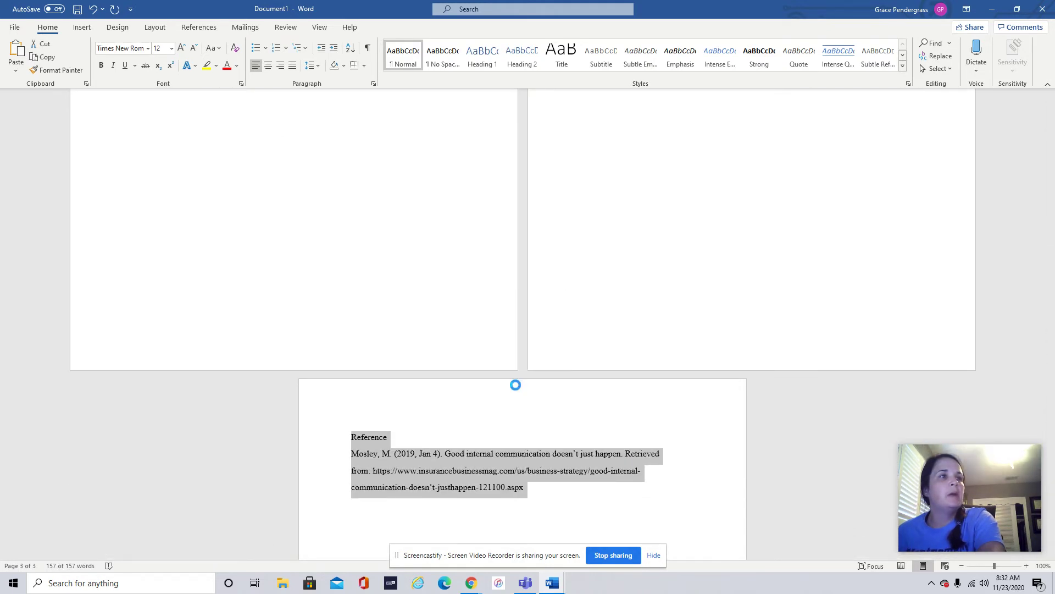
click(497, 310)
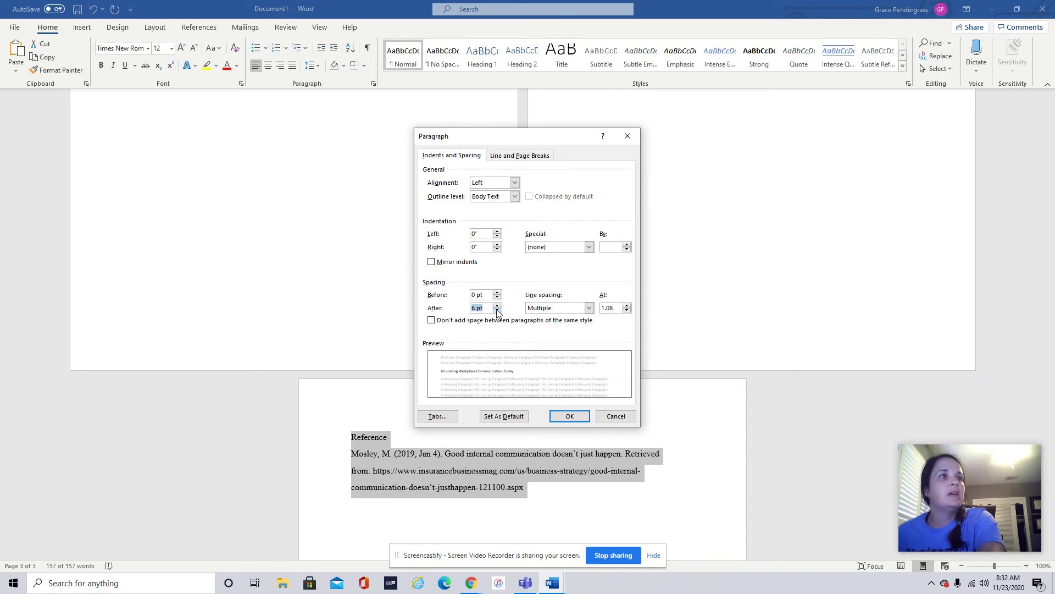
click(497, 310)
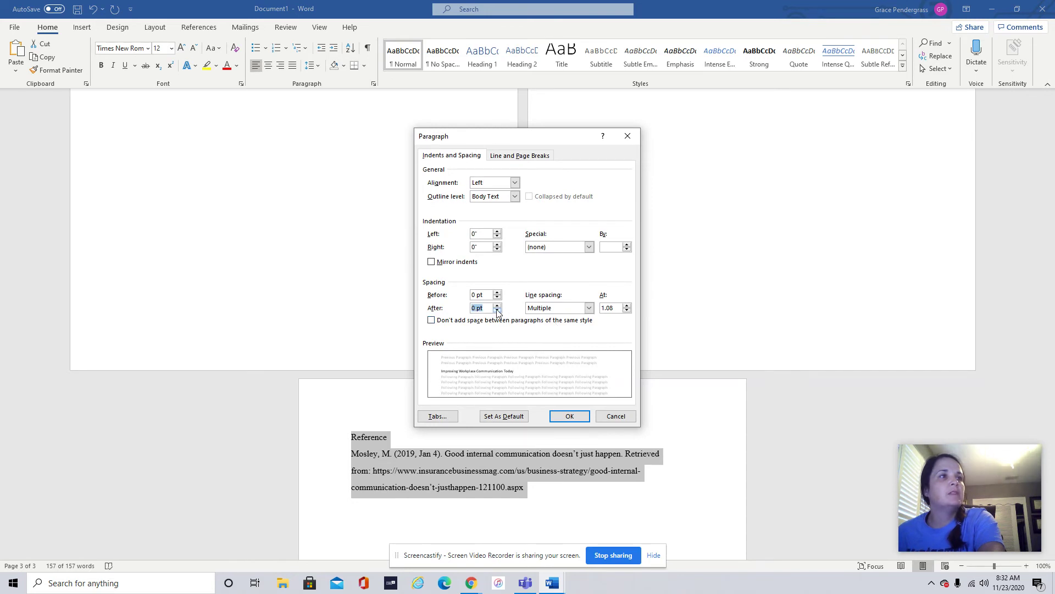
click(588, 308)
click(575, 334)
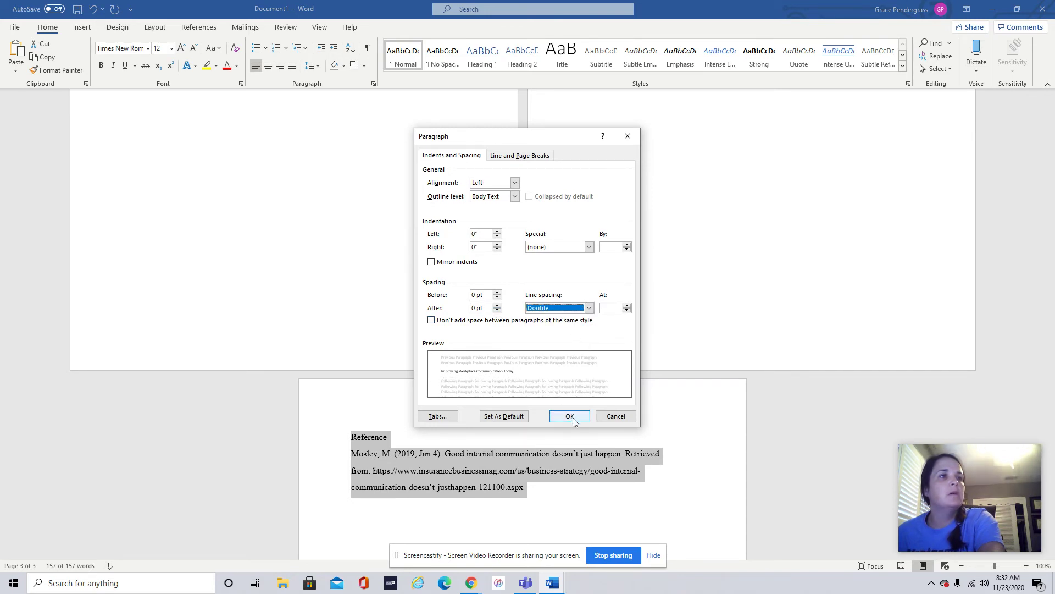
click(571, 418)
scroll(486, 371, up, 5)
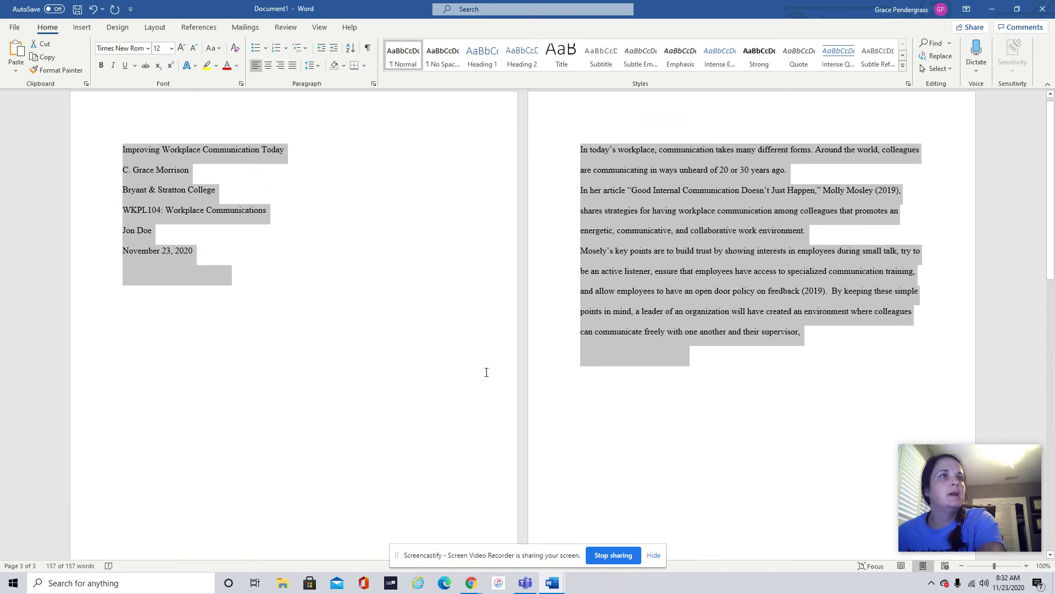
- Center the six title-page lines and push the title block down the page
click(228, 271)
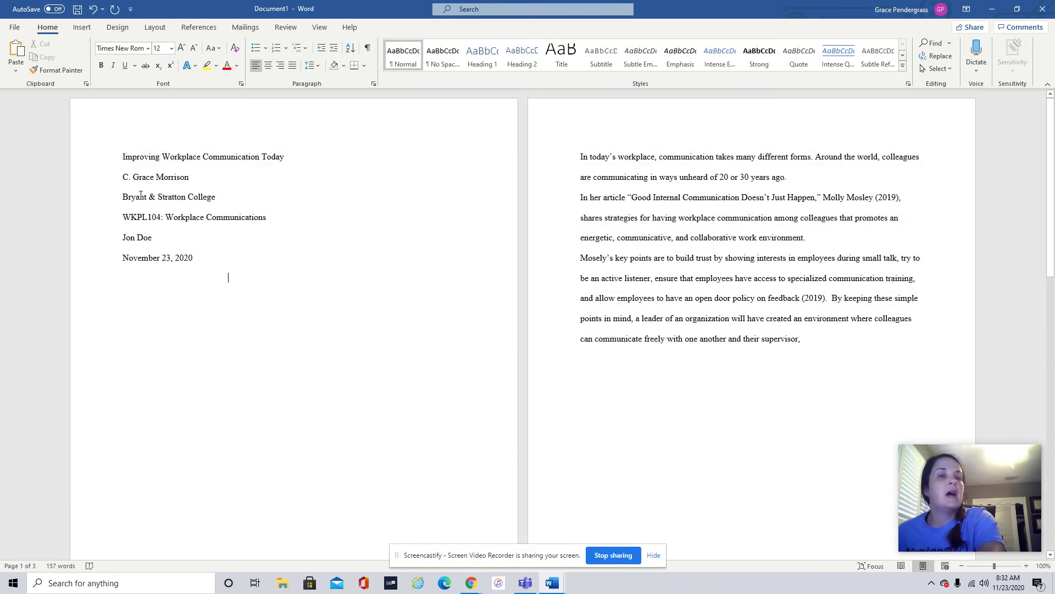
drag(198, 261, 122, 157)
click(268, 66)
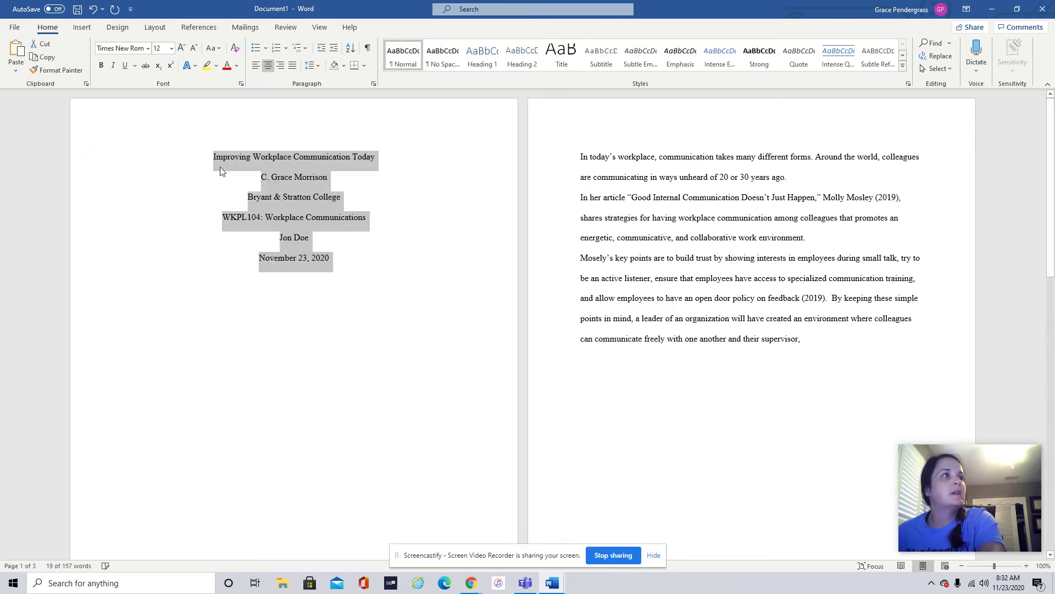
click(212, 159)
key(Return)
key(Return)
key(Return)
key(Return)
key(Return)
key(Return)
key(Return)
key(Return)
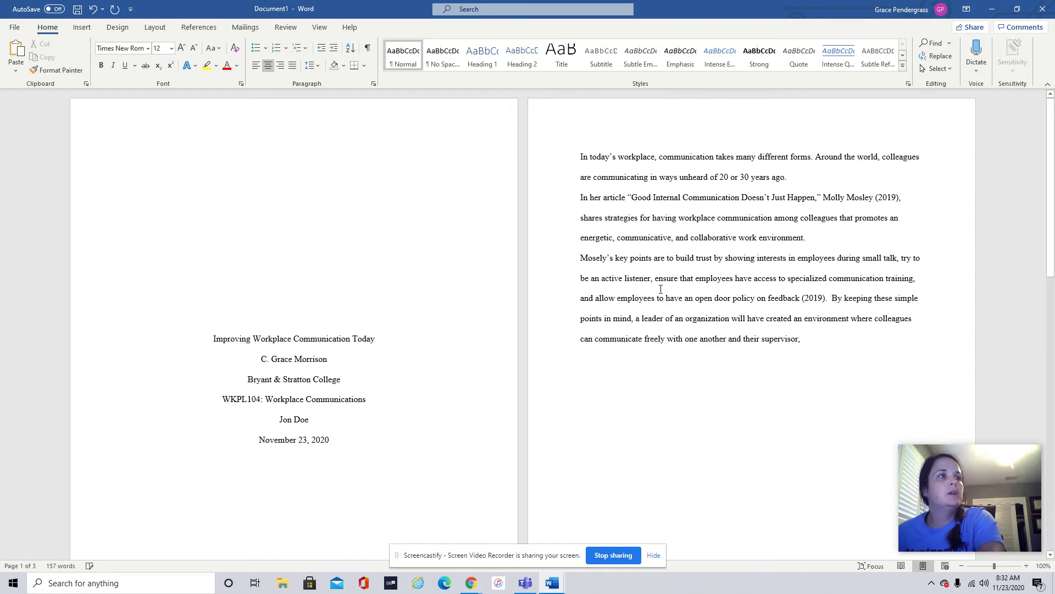
- Indent the first line of each of the three body paragraphs with a tab
click(580, 158)
key(Tab)
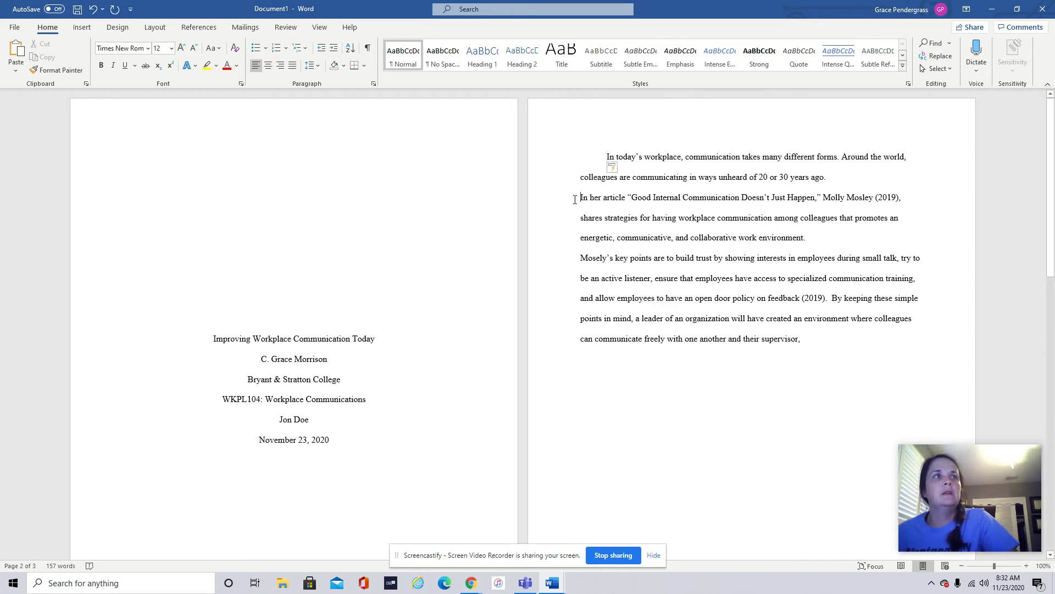
key(Tab)
click(579, 259)
key(Tab)
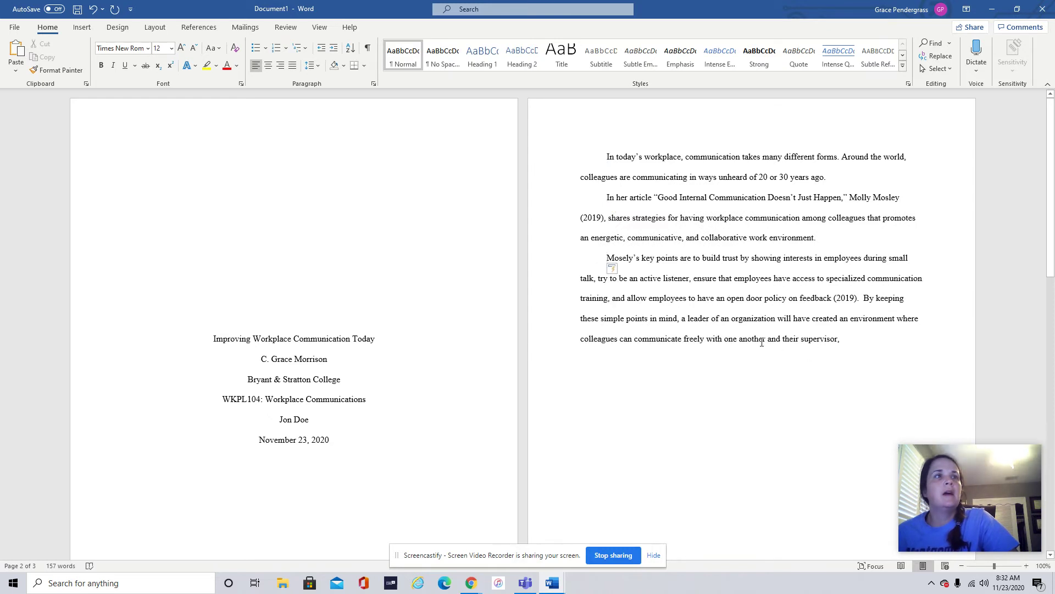
scroll(761, 342, down, 12)
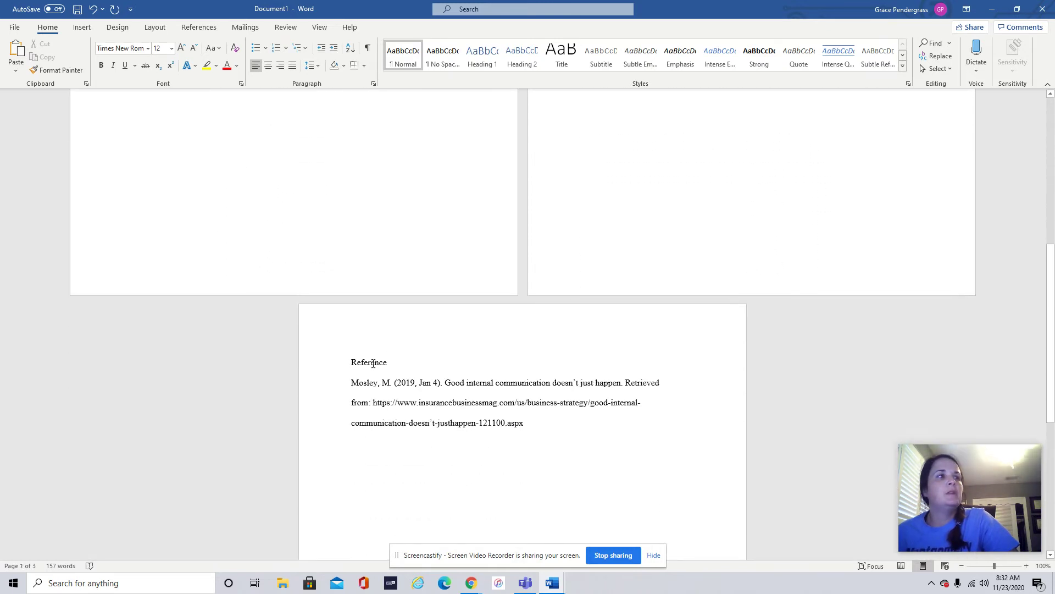
- Center the Reference heading and give the Mosley reference entry a 0.5" hanging indent
click(269, 65)
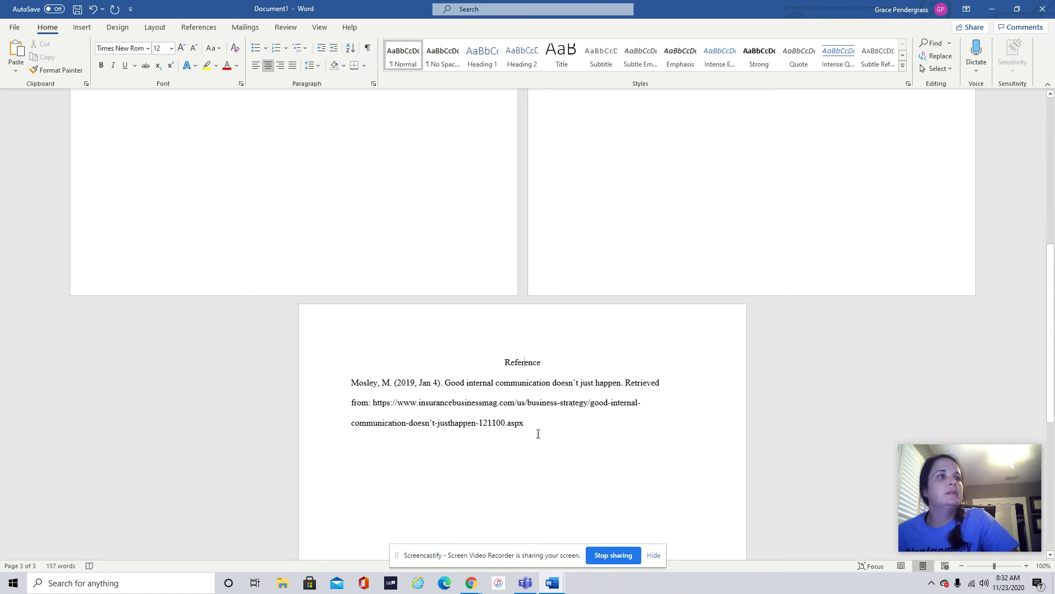
drag(532, 430, 362, 389)
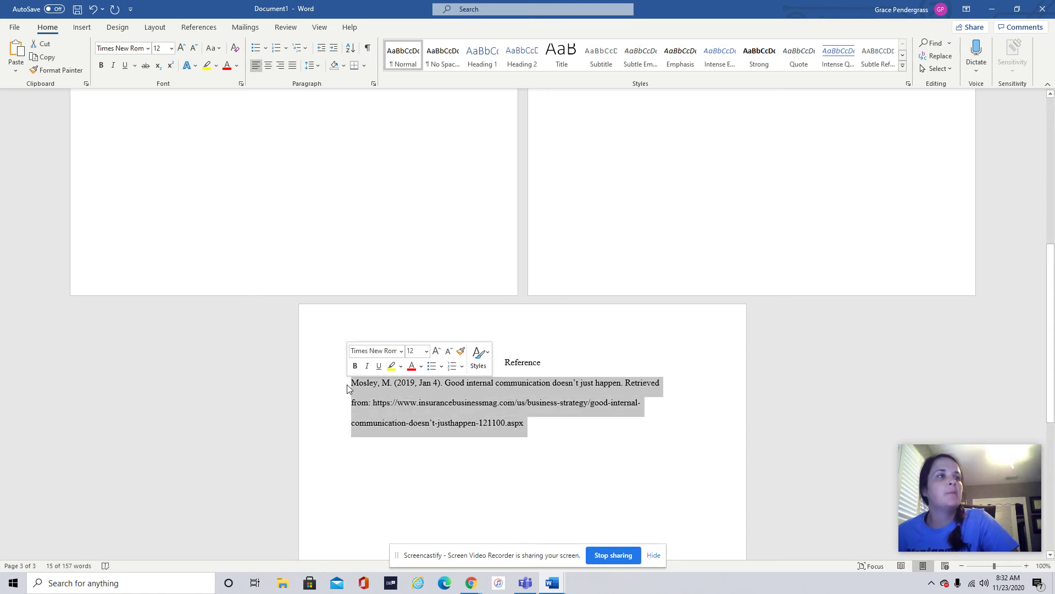
right_click(470, 406)
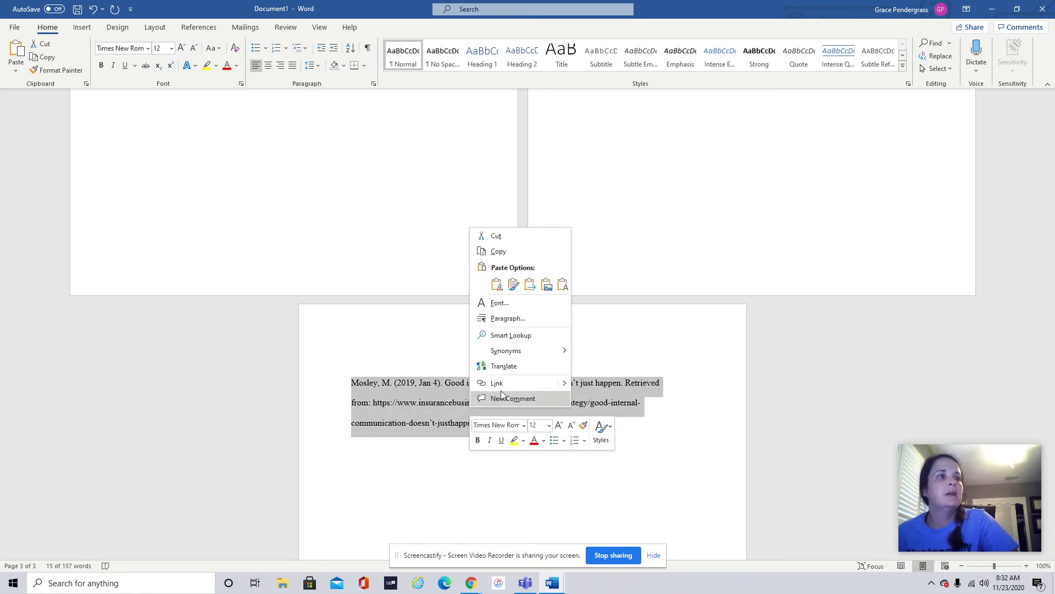
click(508, 319)
click(589, 247)
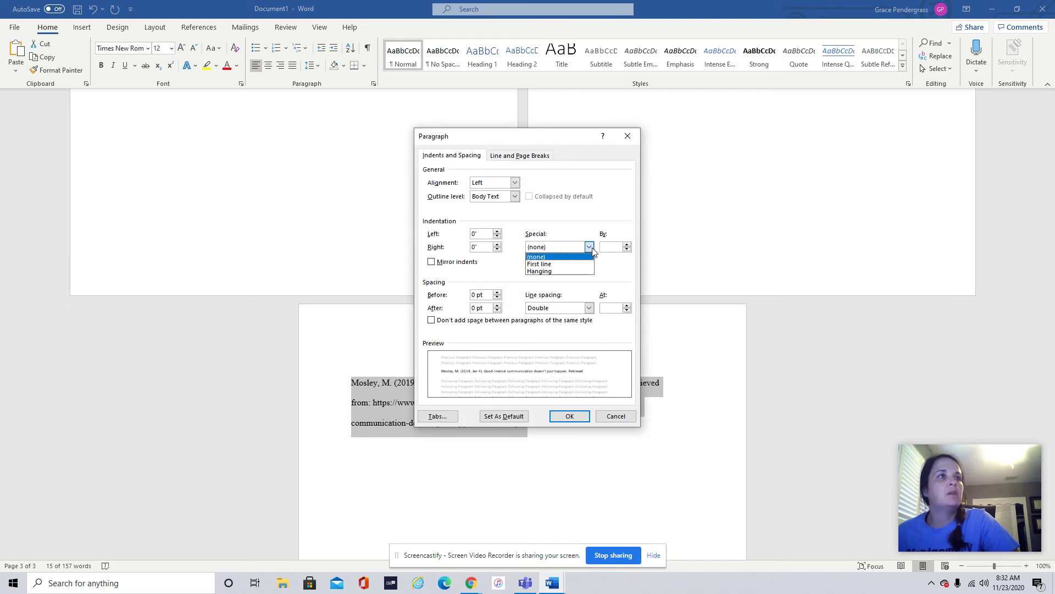
click(577, 276)
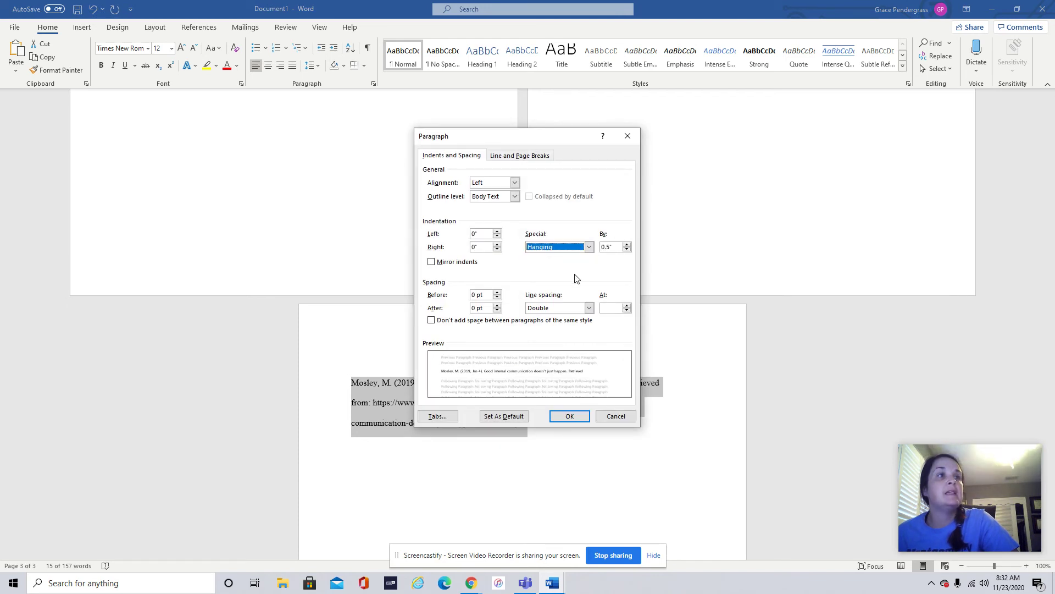
click(569, 416)
- Tab-indent the second and third lines of the reference entry
click(353, 405)
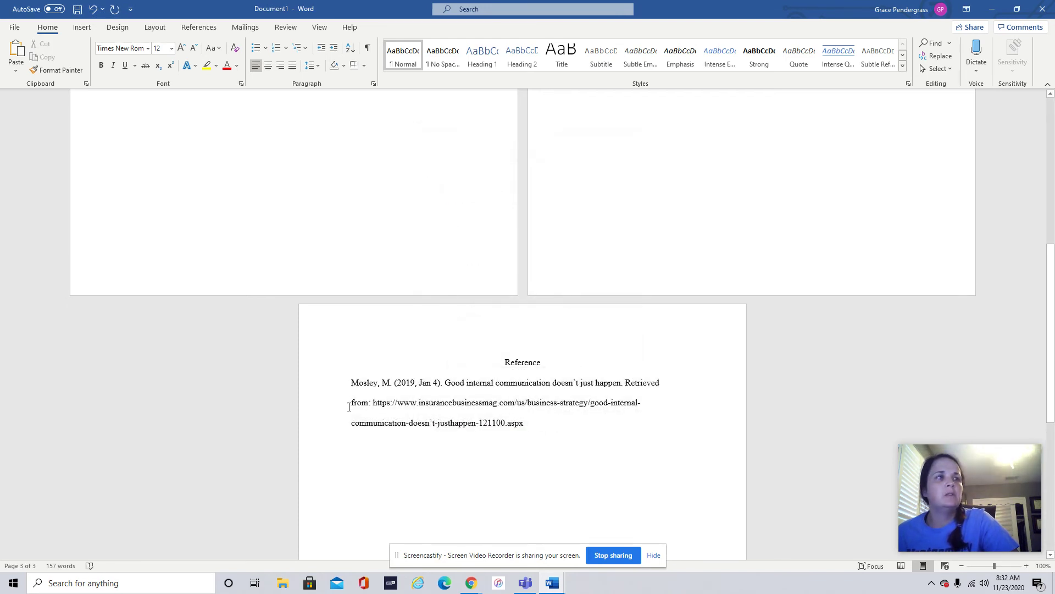
key(Tab)
click(348, 426)
key(Tab)
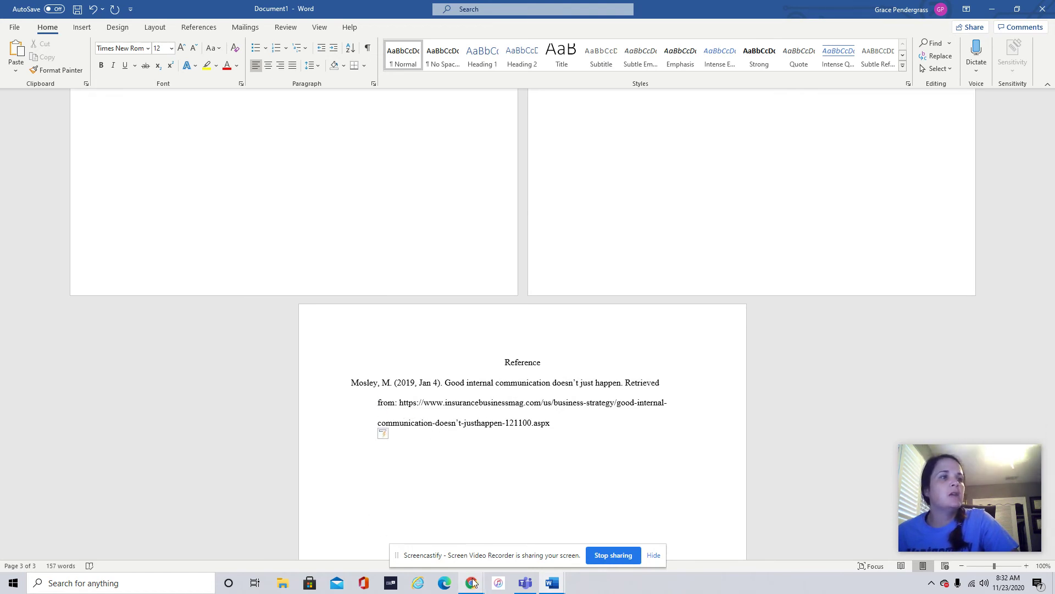
mouse_move(471, 584)
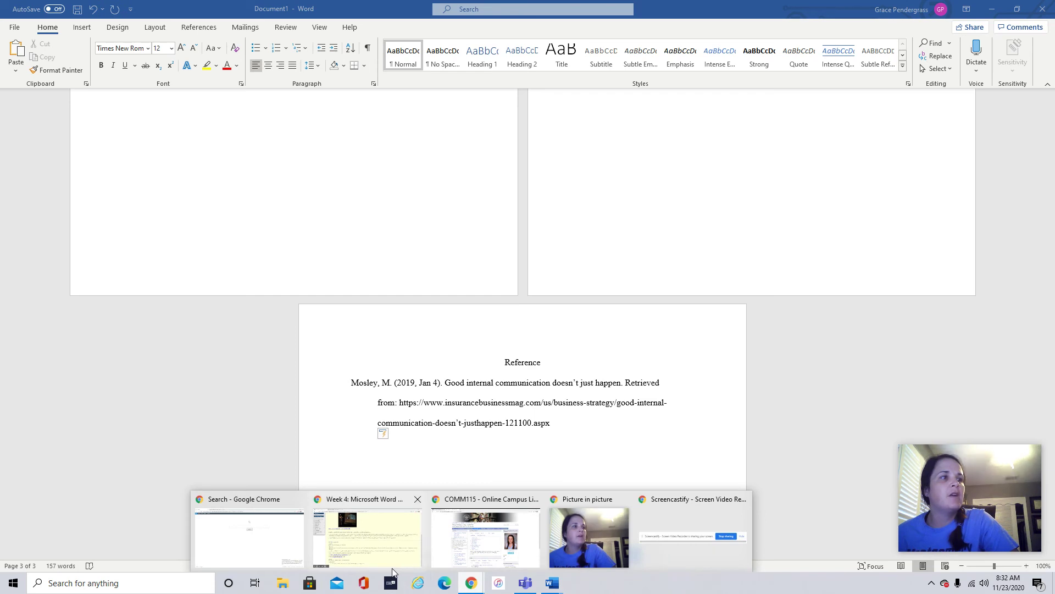
click(391, 561)
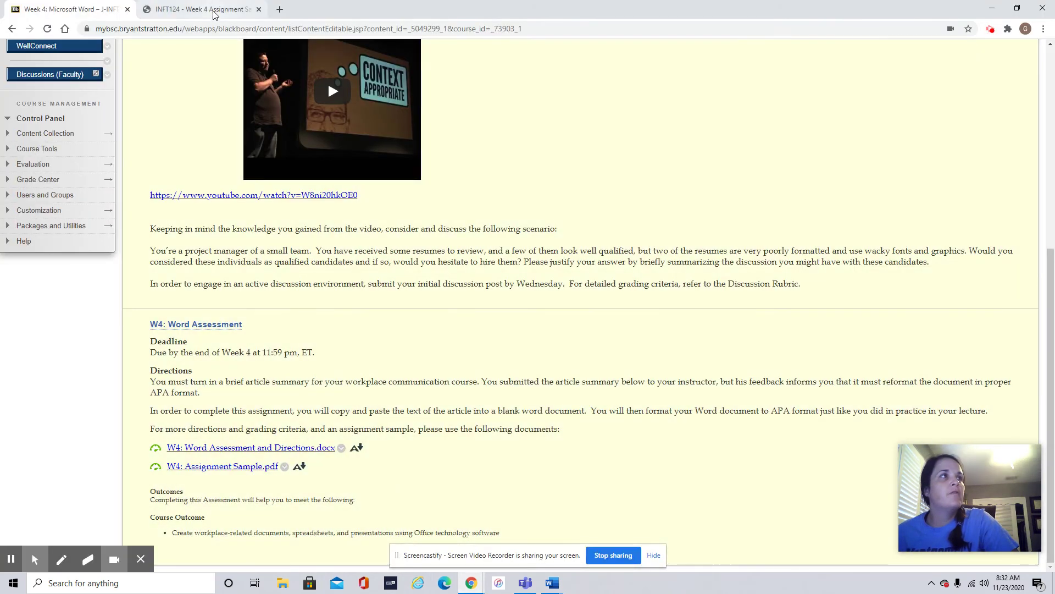
click(214, 12)
scroll(520, 200, up, 1)
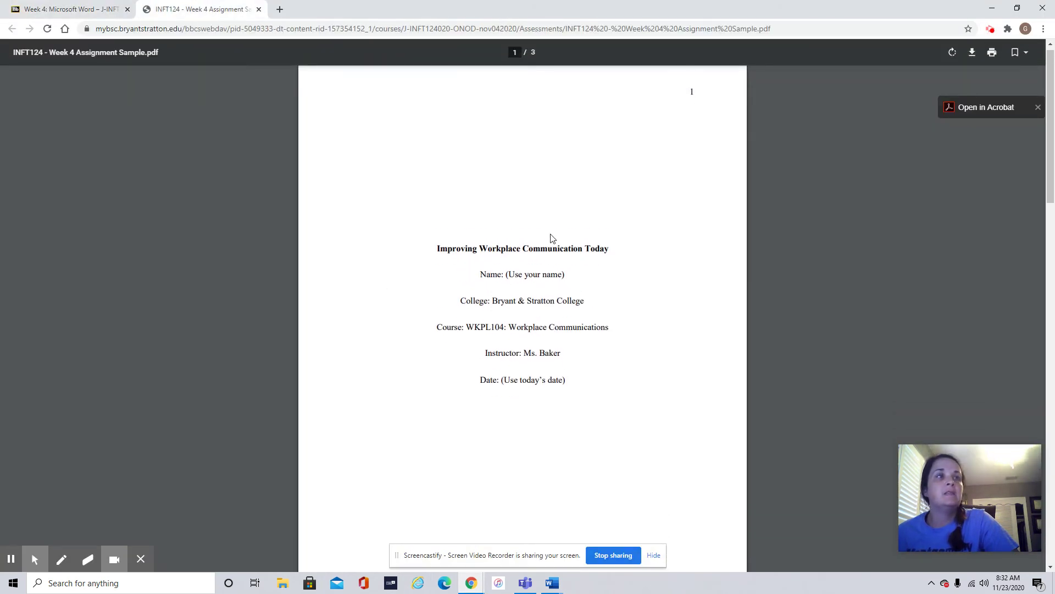
scroll(552, 380, down, 15)
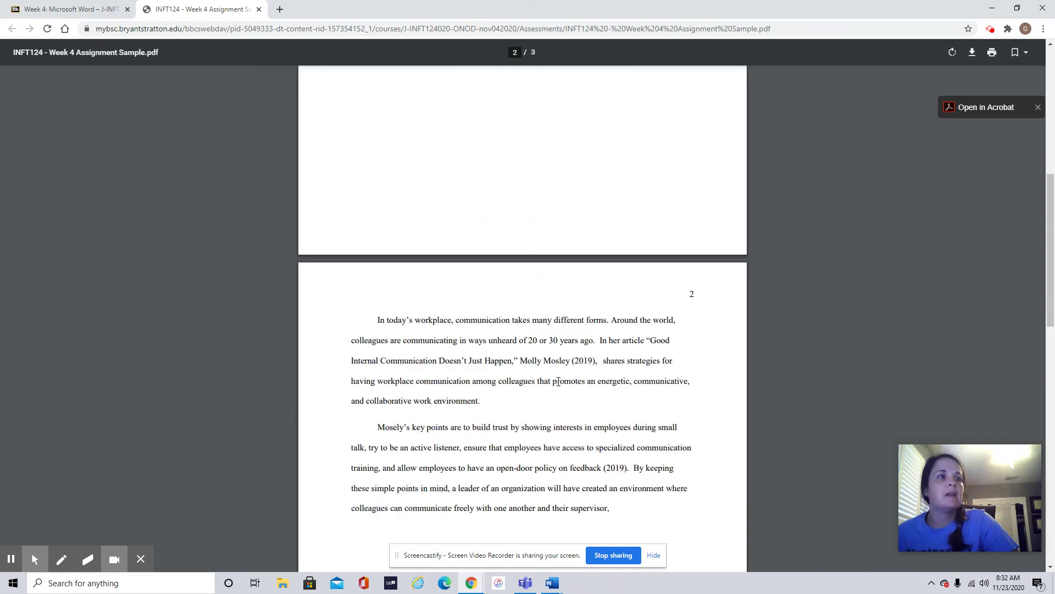
scroll(552, 381, down, 3)
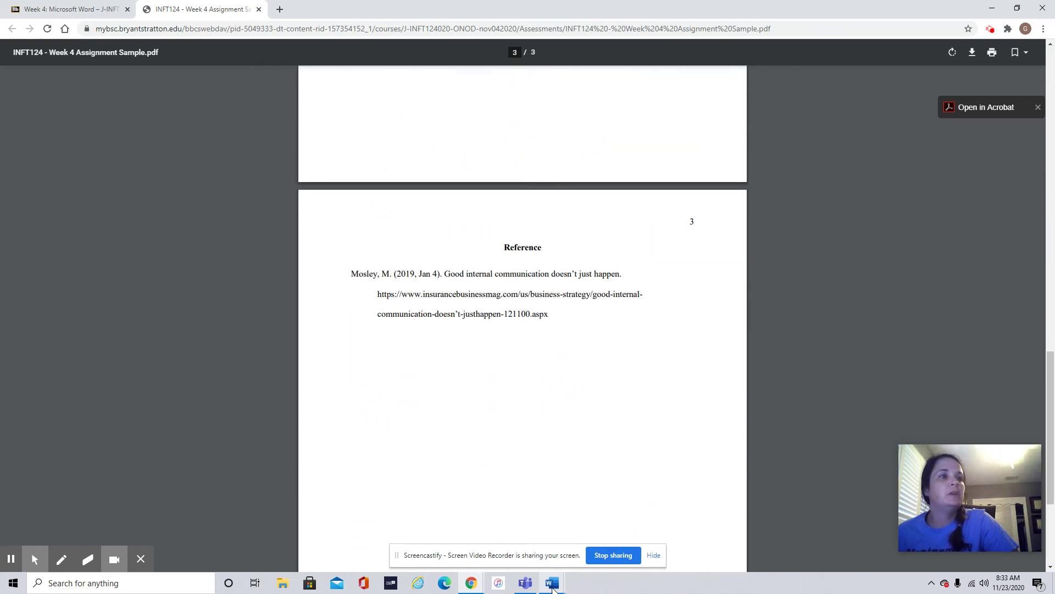
mouse_move(552, 583)
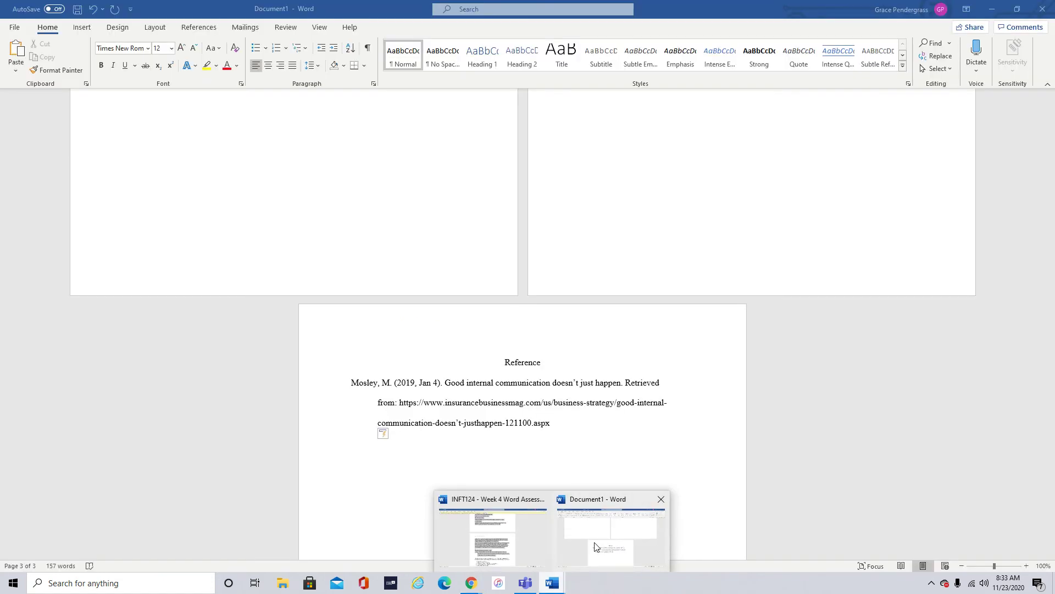
click(595, 545)
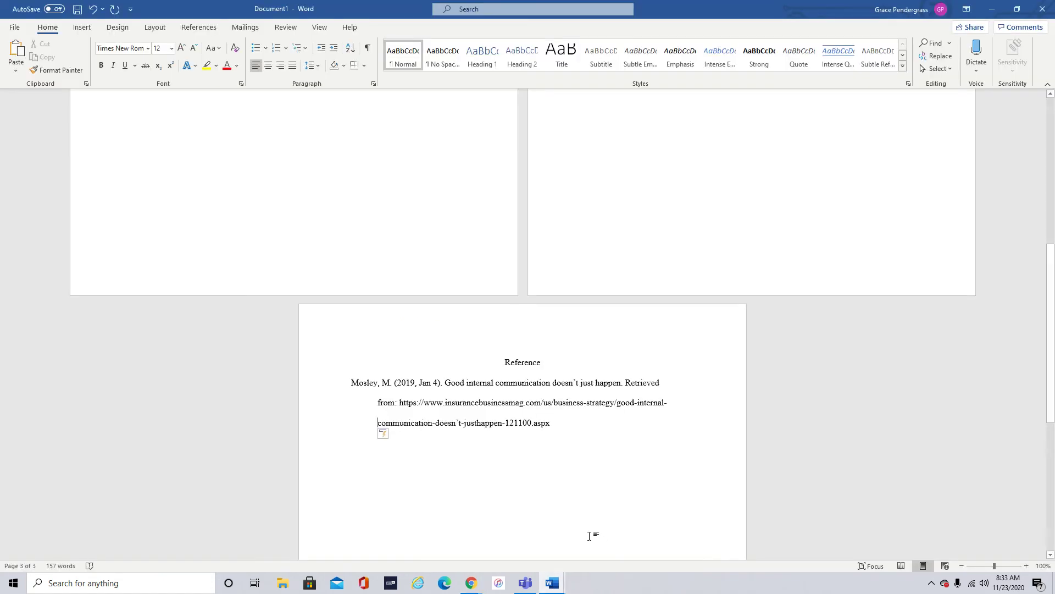
- Bold the title 'Improving Workplace Communication Today' and the 'Reference' heading on page 3
scroll(432, 370, up, 10)
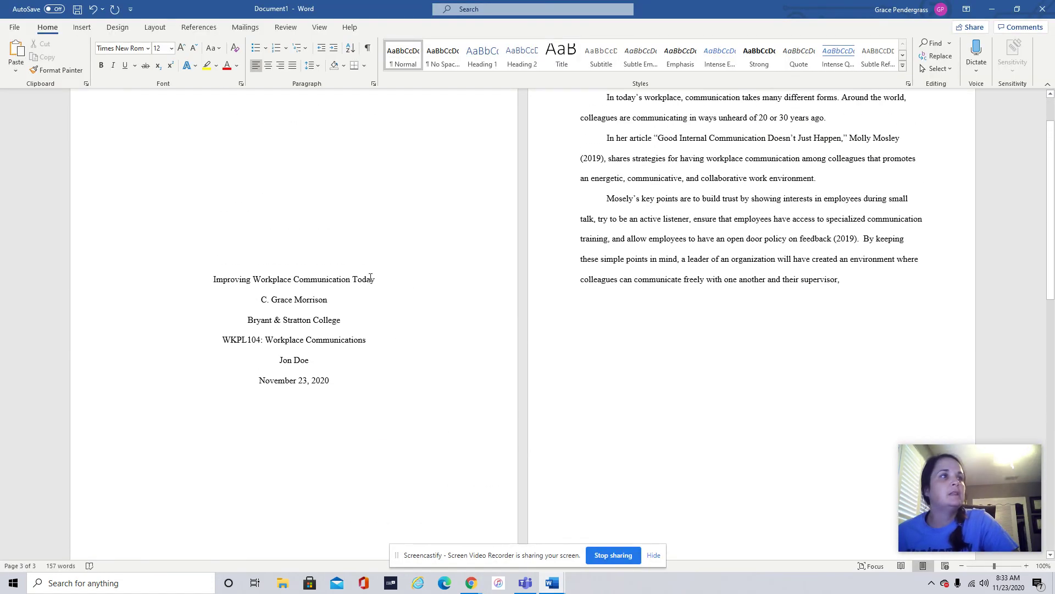
triple_click(371, 278)
click(102, 66)
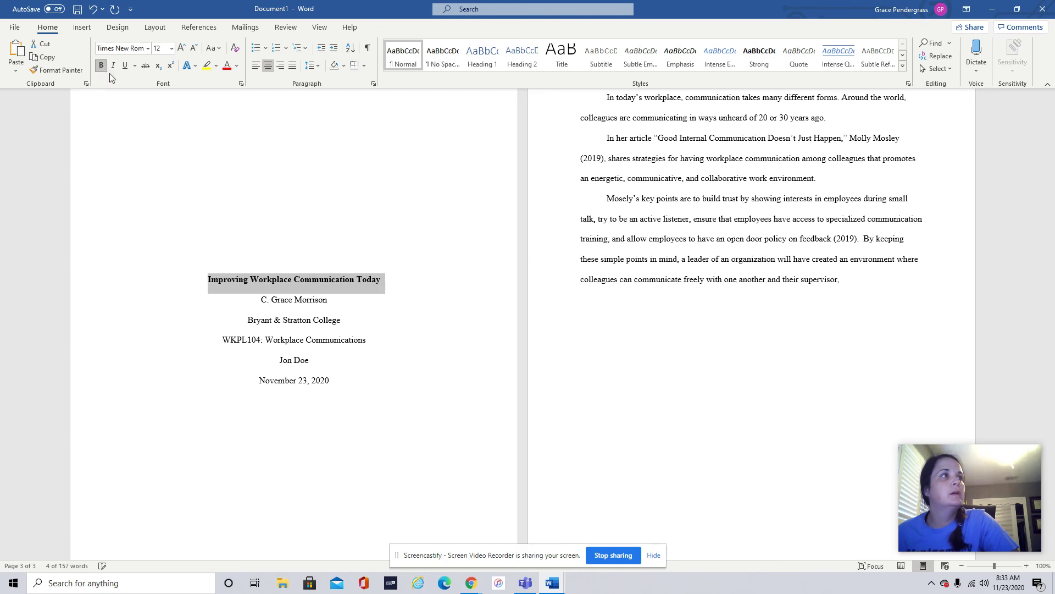
scroll(625, 462, down, 5)
drag(555, 445, 494, 443)
click(101, 66)
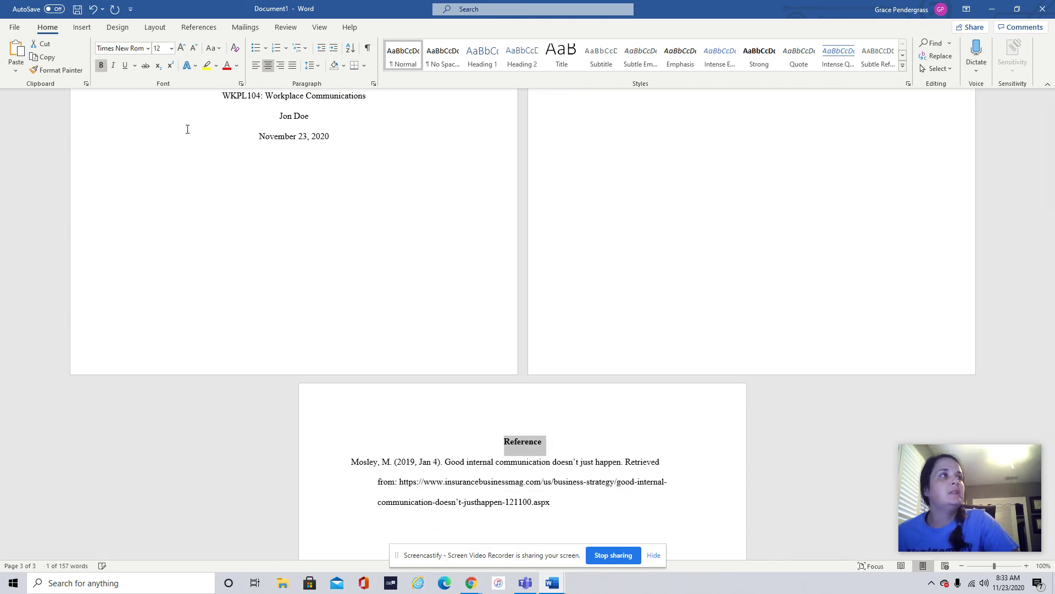
scroll(370, 424, up, 5)
scroll(384, 429, up, 1)
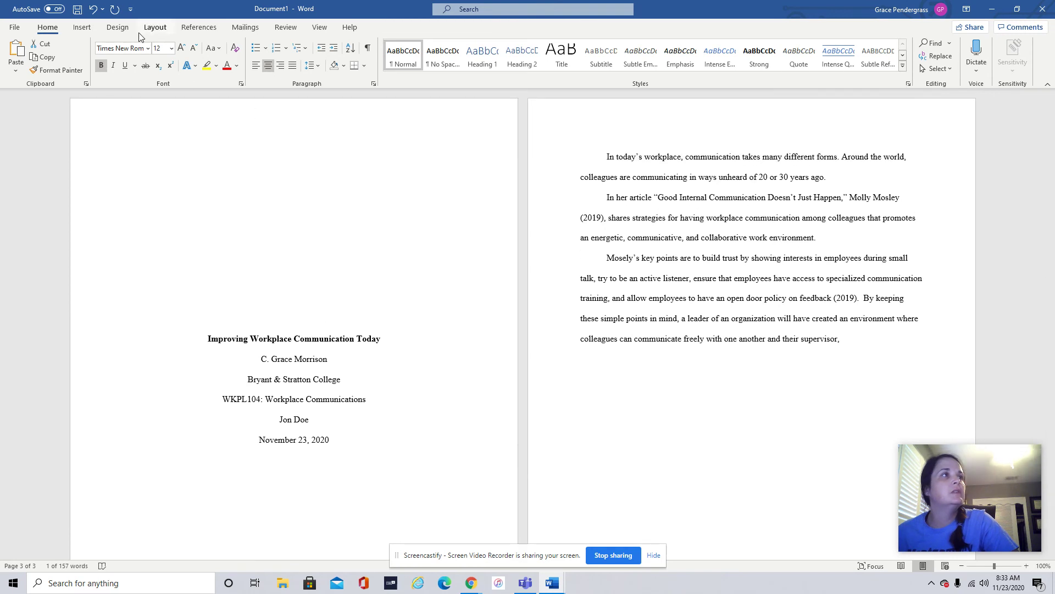
click(80, 29)
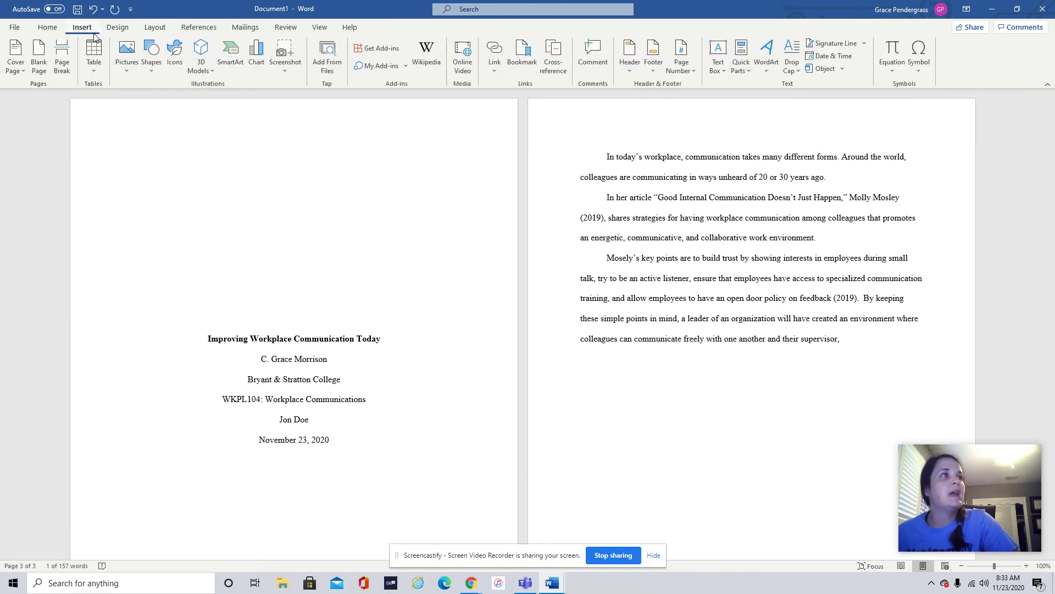
- Insert the Ion (Light) header with right-aligned page numbers
click(627, 53)
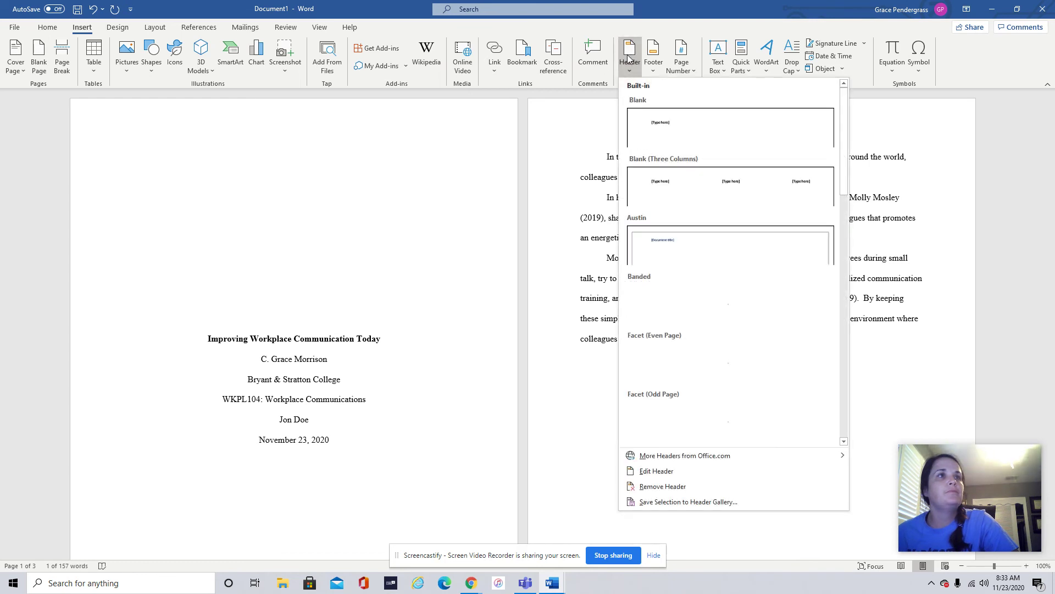
scroll(746, 370, down, 5)
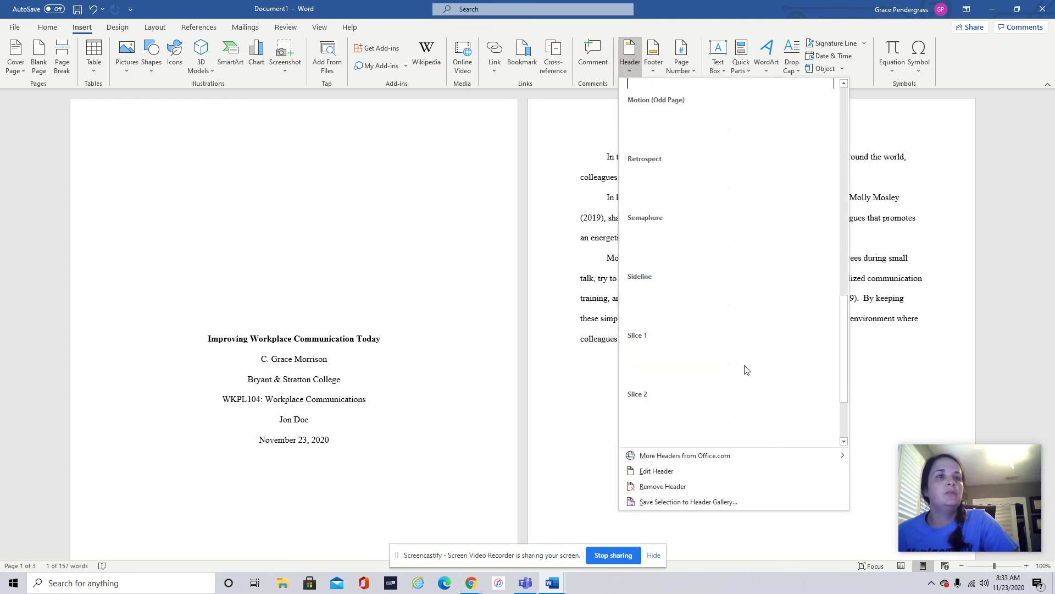
scroll(746, 369, up, 5)
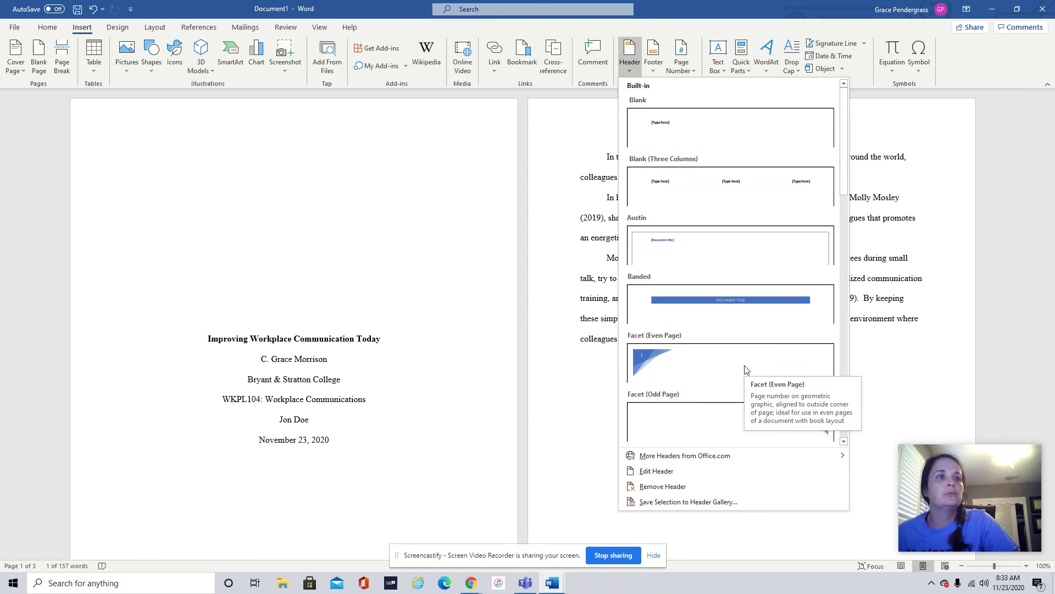
drag(844, 177, 856, 320)
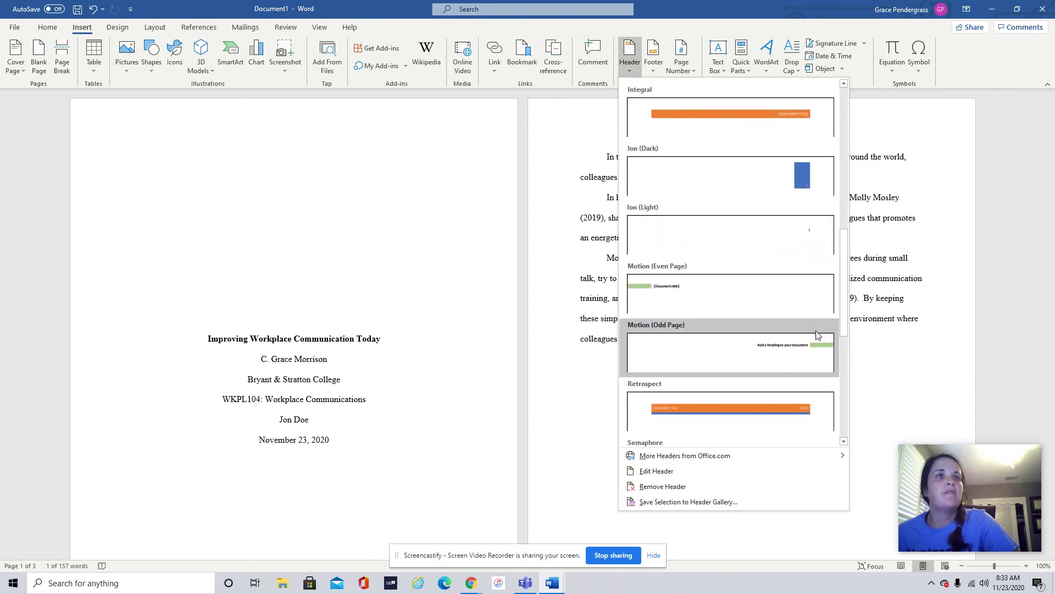
click(808, 239)
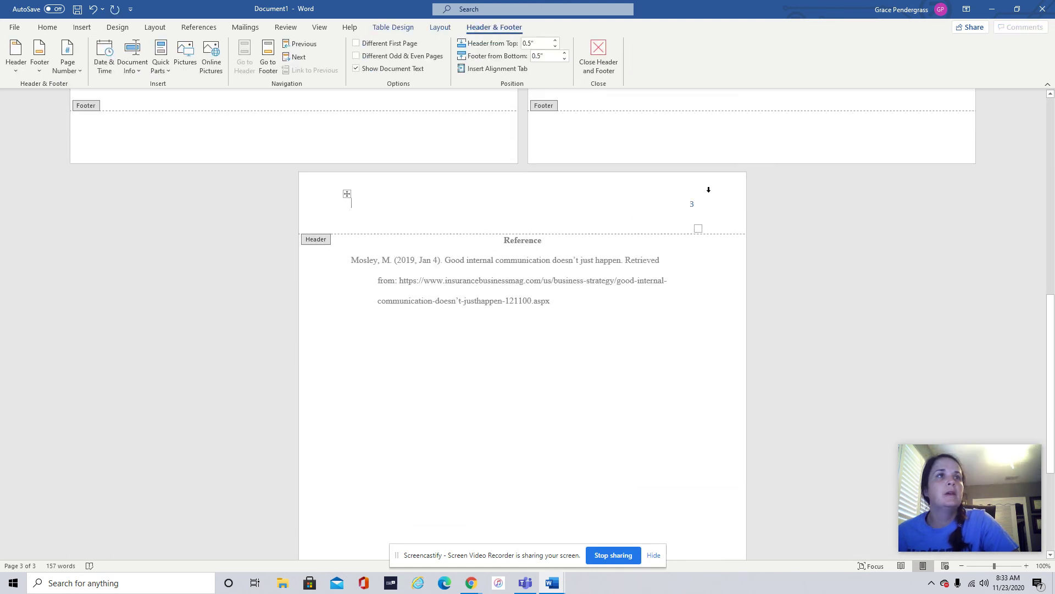
scroll(706, 213, up, 20)
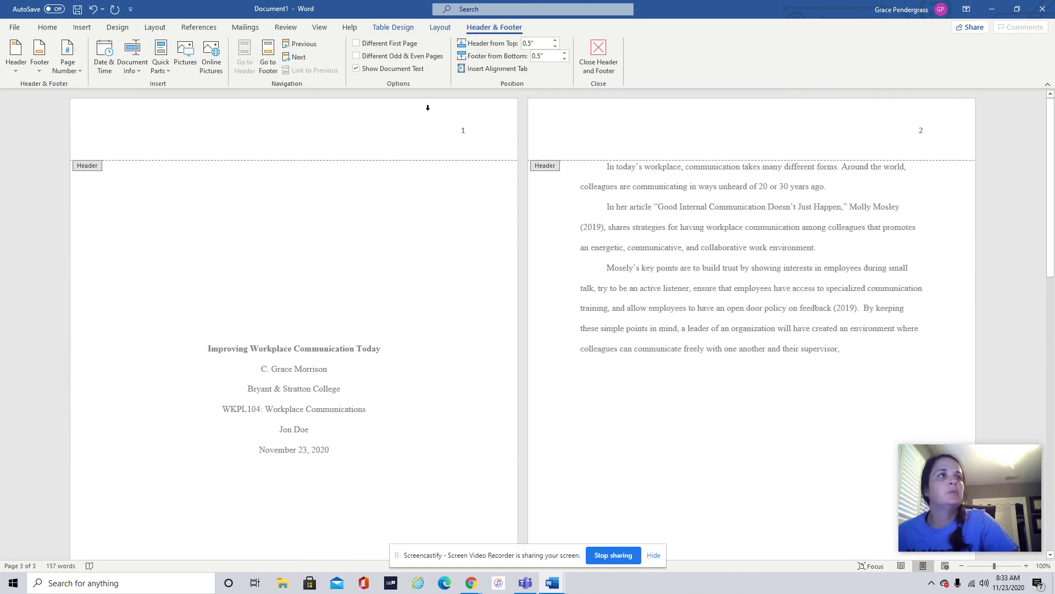
- Format the header page number in Automatic (black) font colour and Times New Roman
double_click(464, 130)
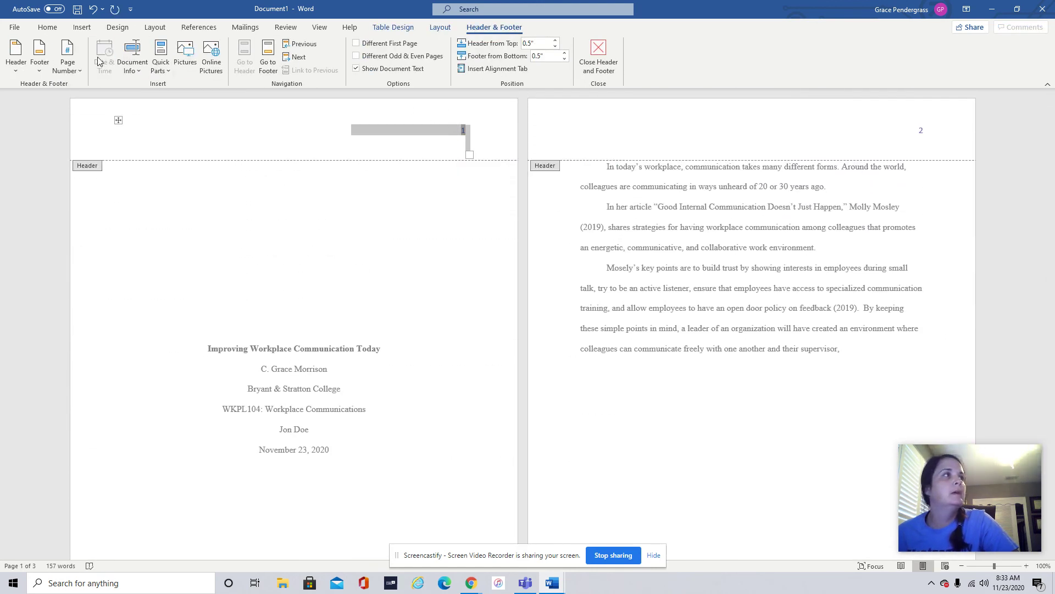
click(48, 28)
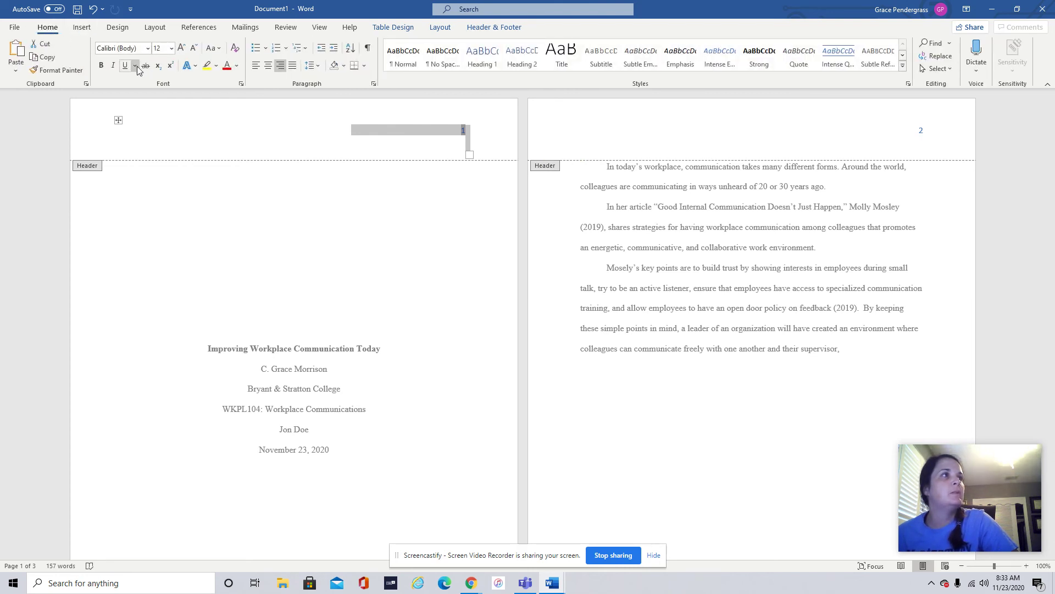
click(236, 66)
click(237, 84)
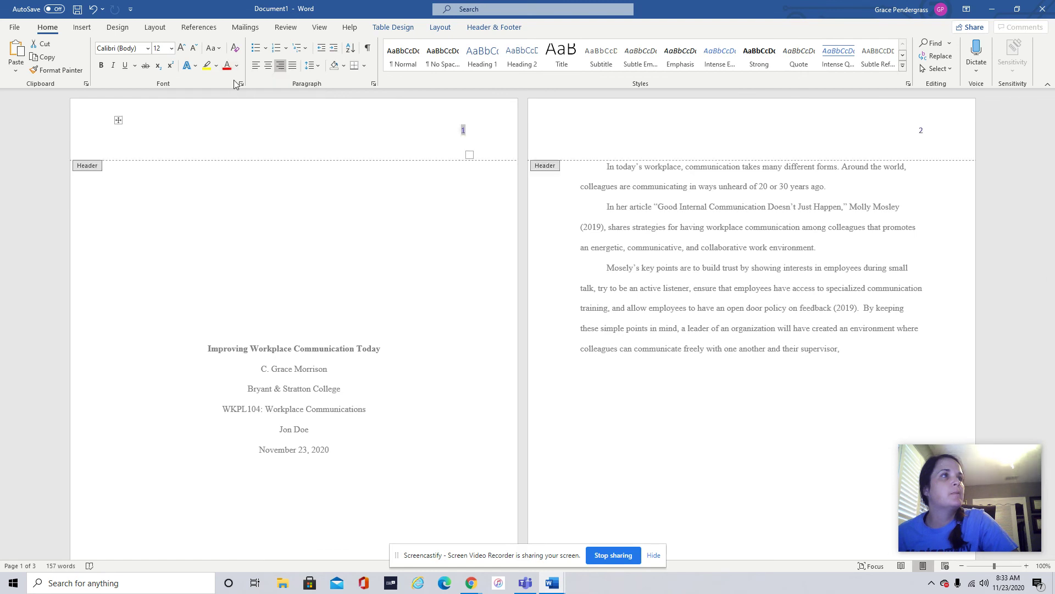
click(145, 50)
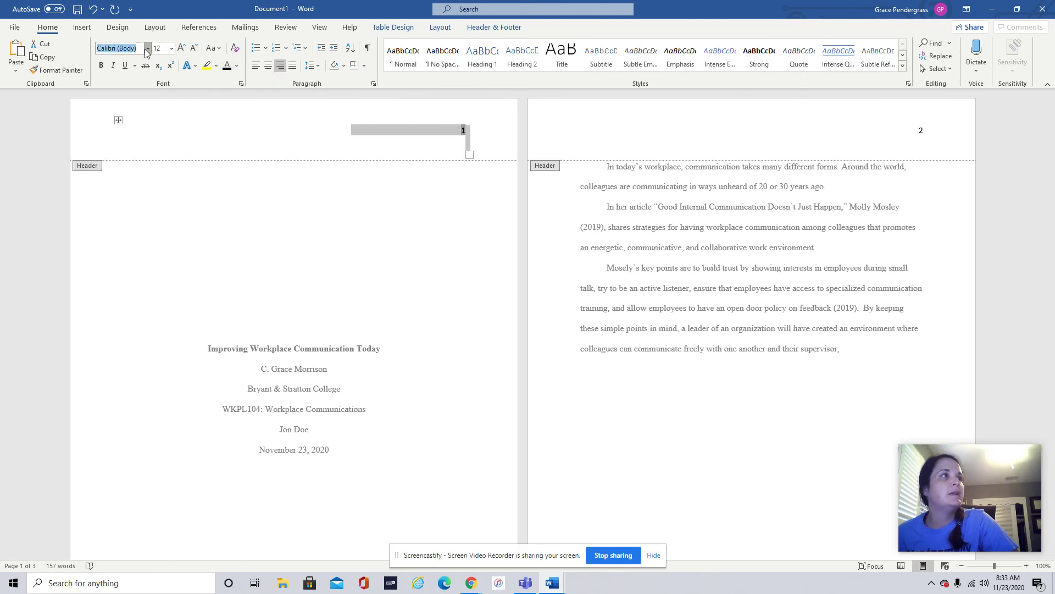
click(148, 48)
click(141, 123)
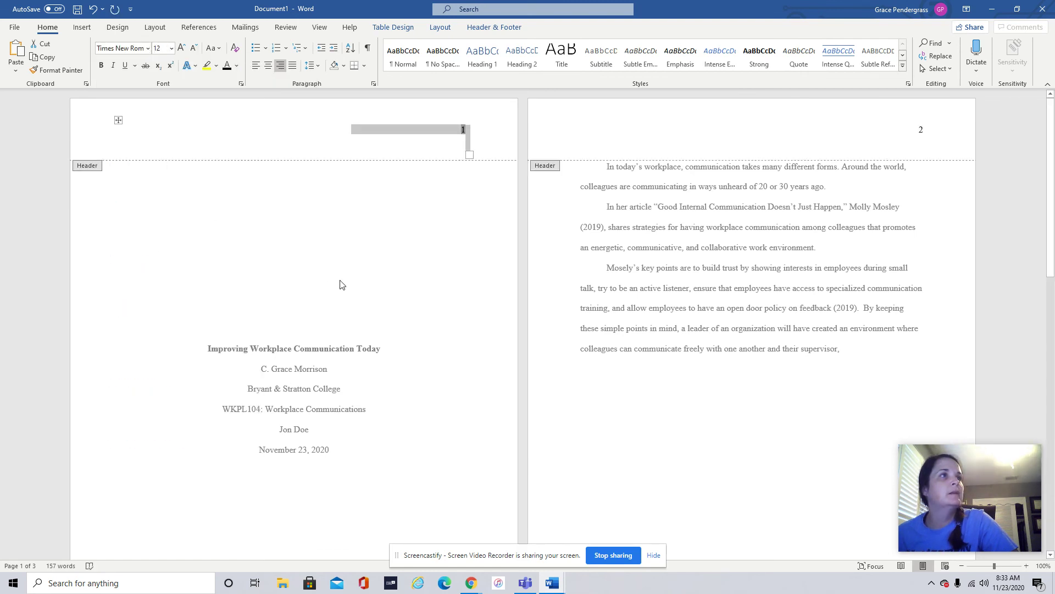
click(686, 427)
scroll(693, 421, down, 5)
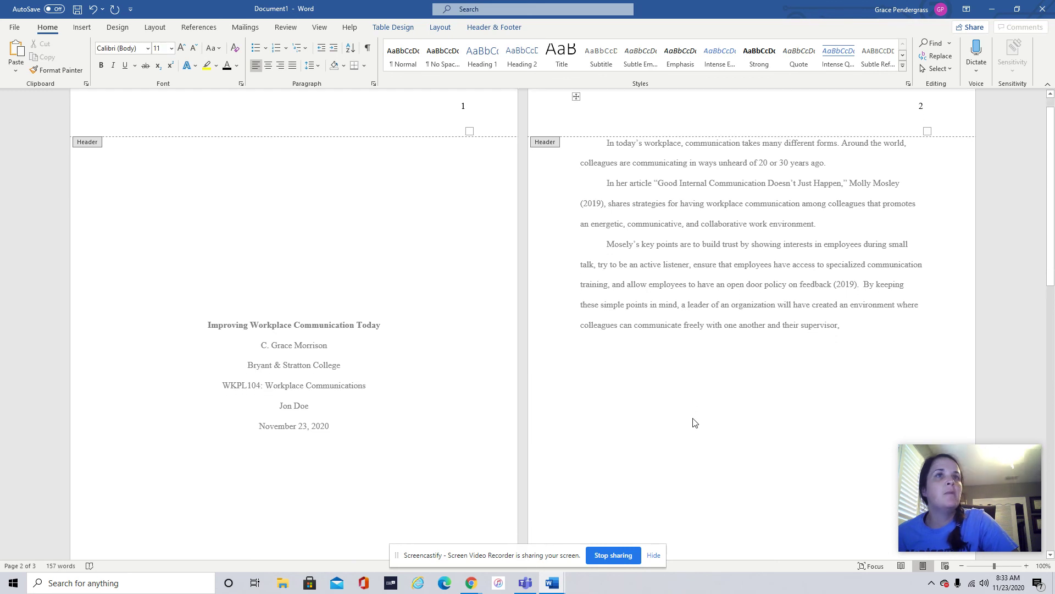
scroll(695, 412, down, 1)
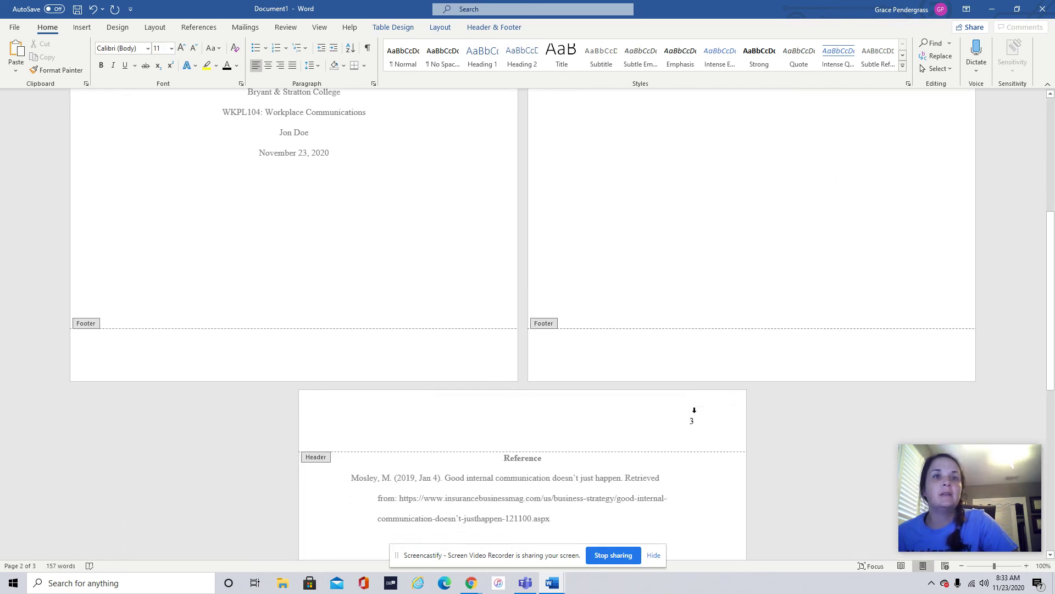